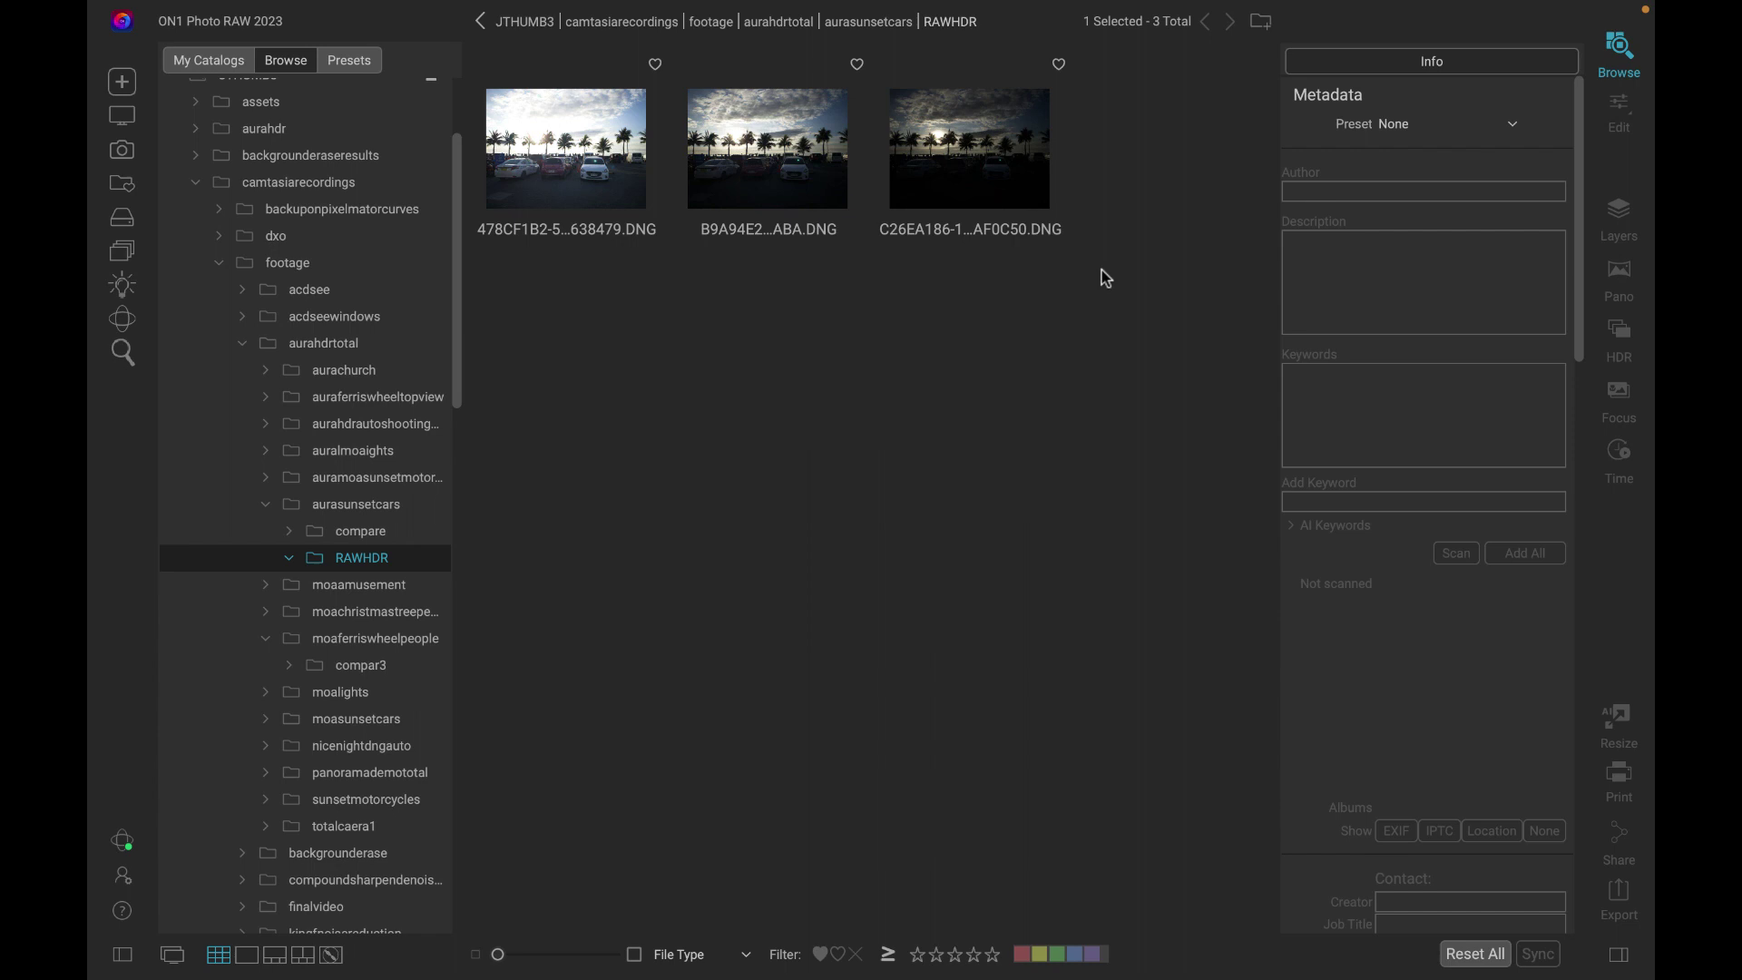
Select the three bracketed DNGs in RAWHDR and merge them with Create HDR
left_click(585, 178)
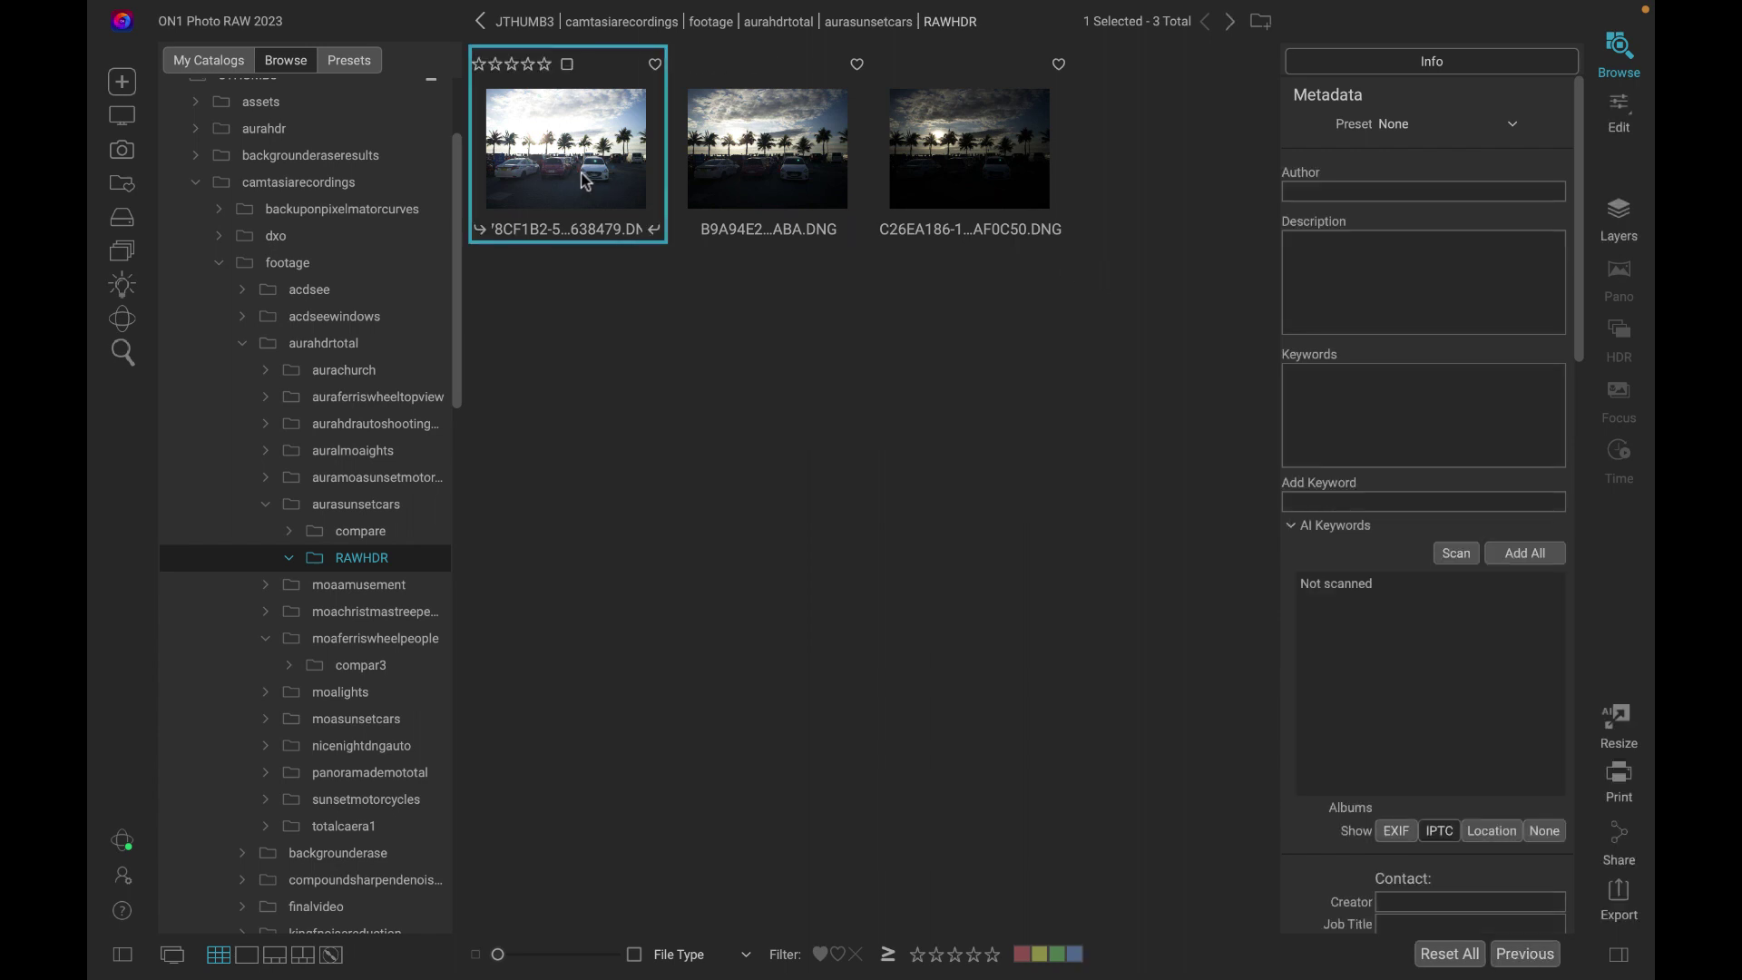
left_click(1006, 165, "shift")
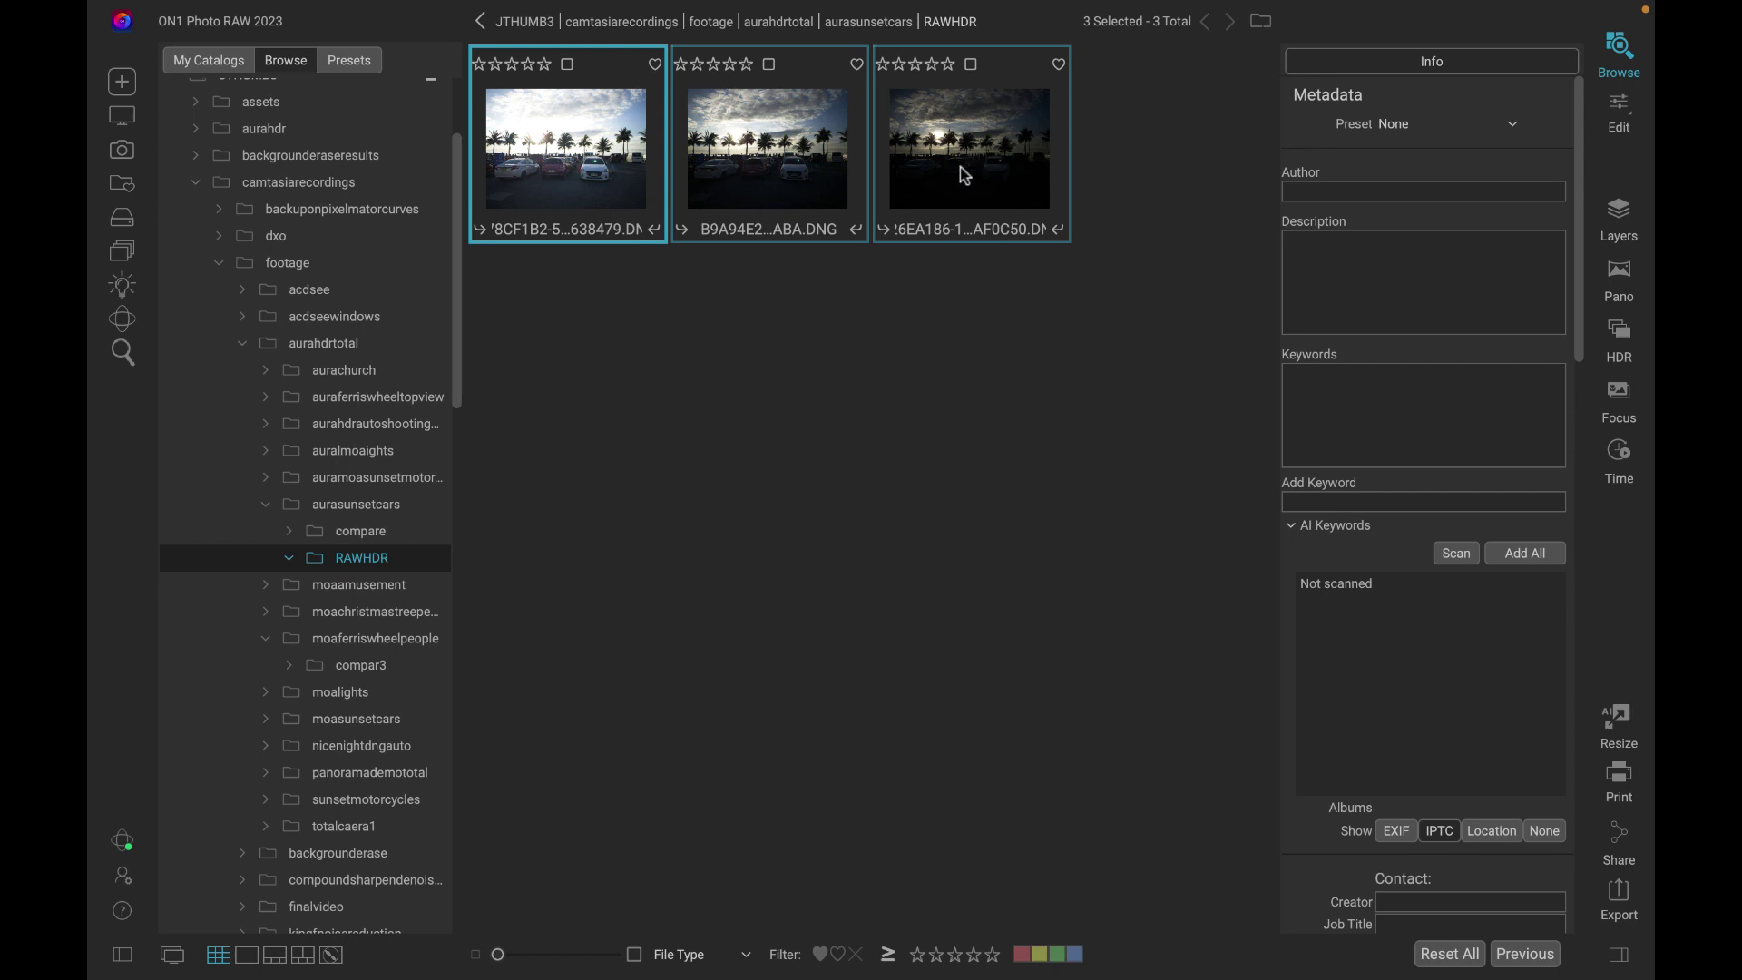
right_click(965, 175)
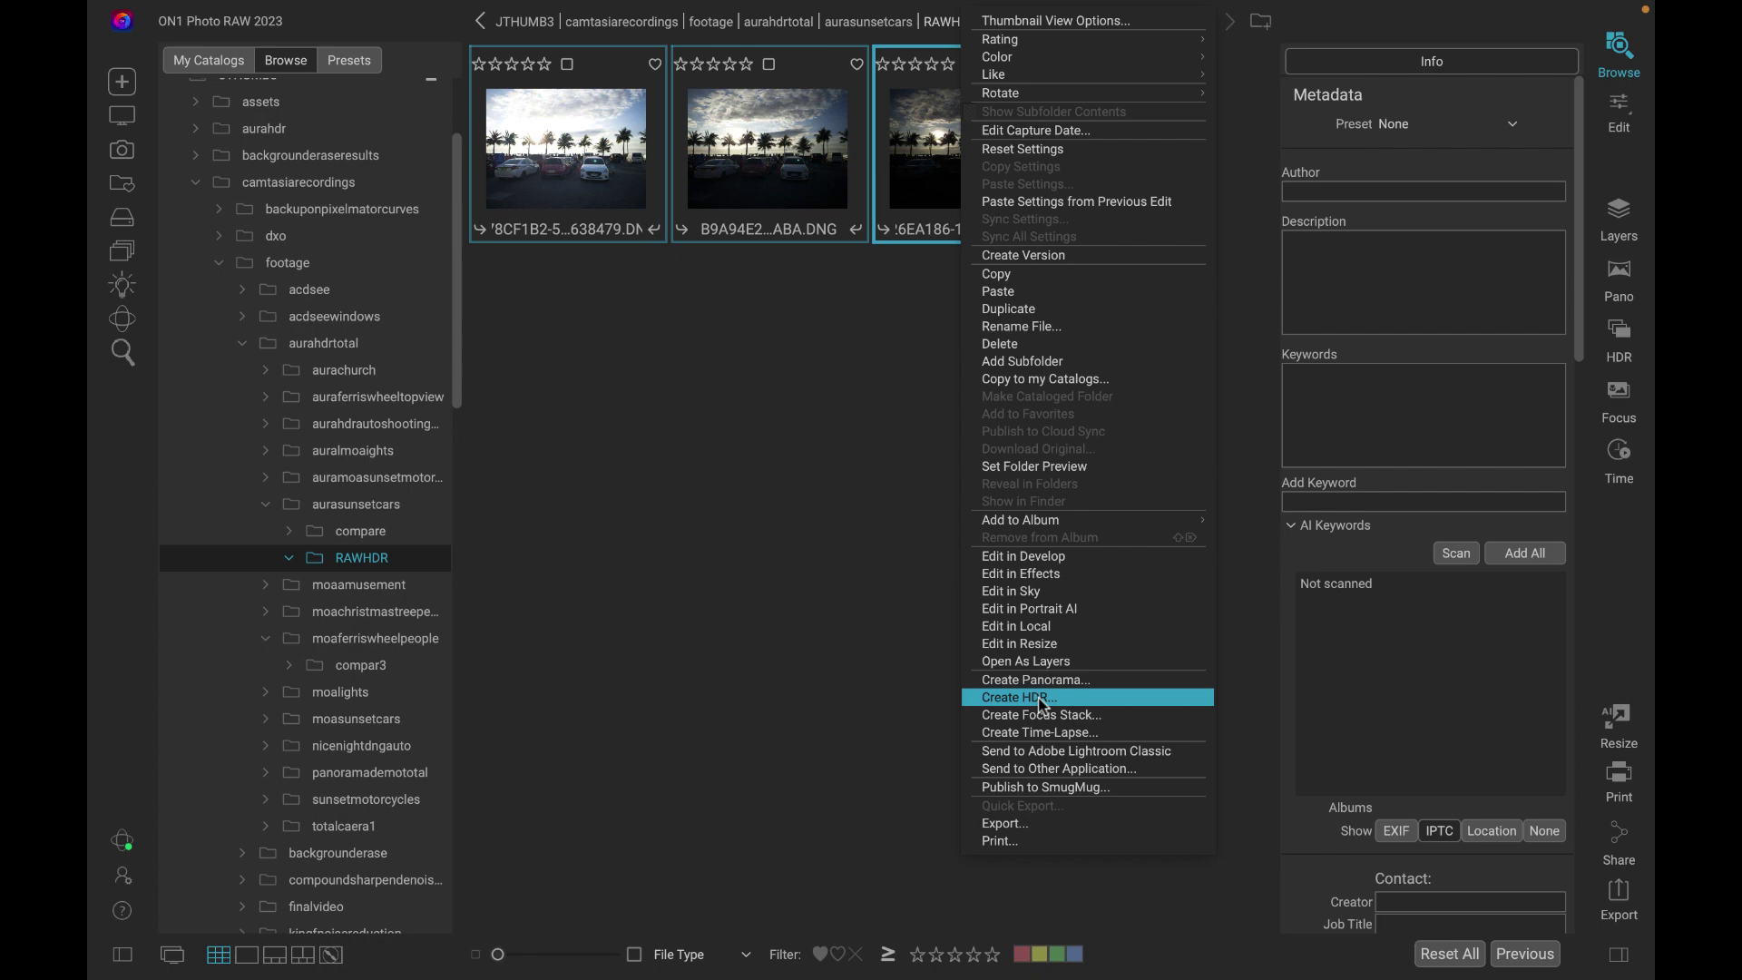
left_click(1043, 698)
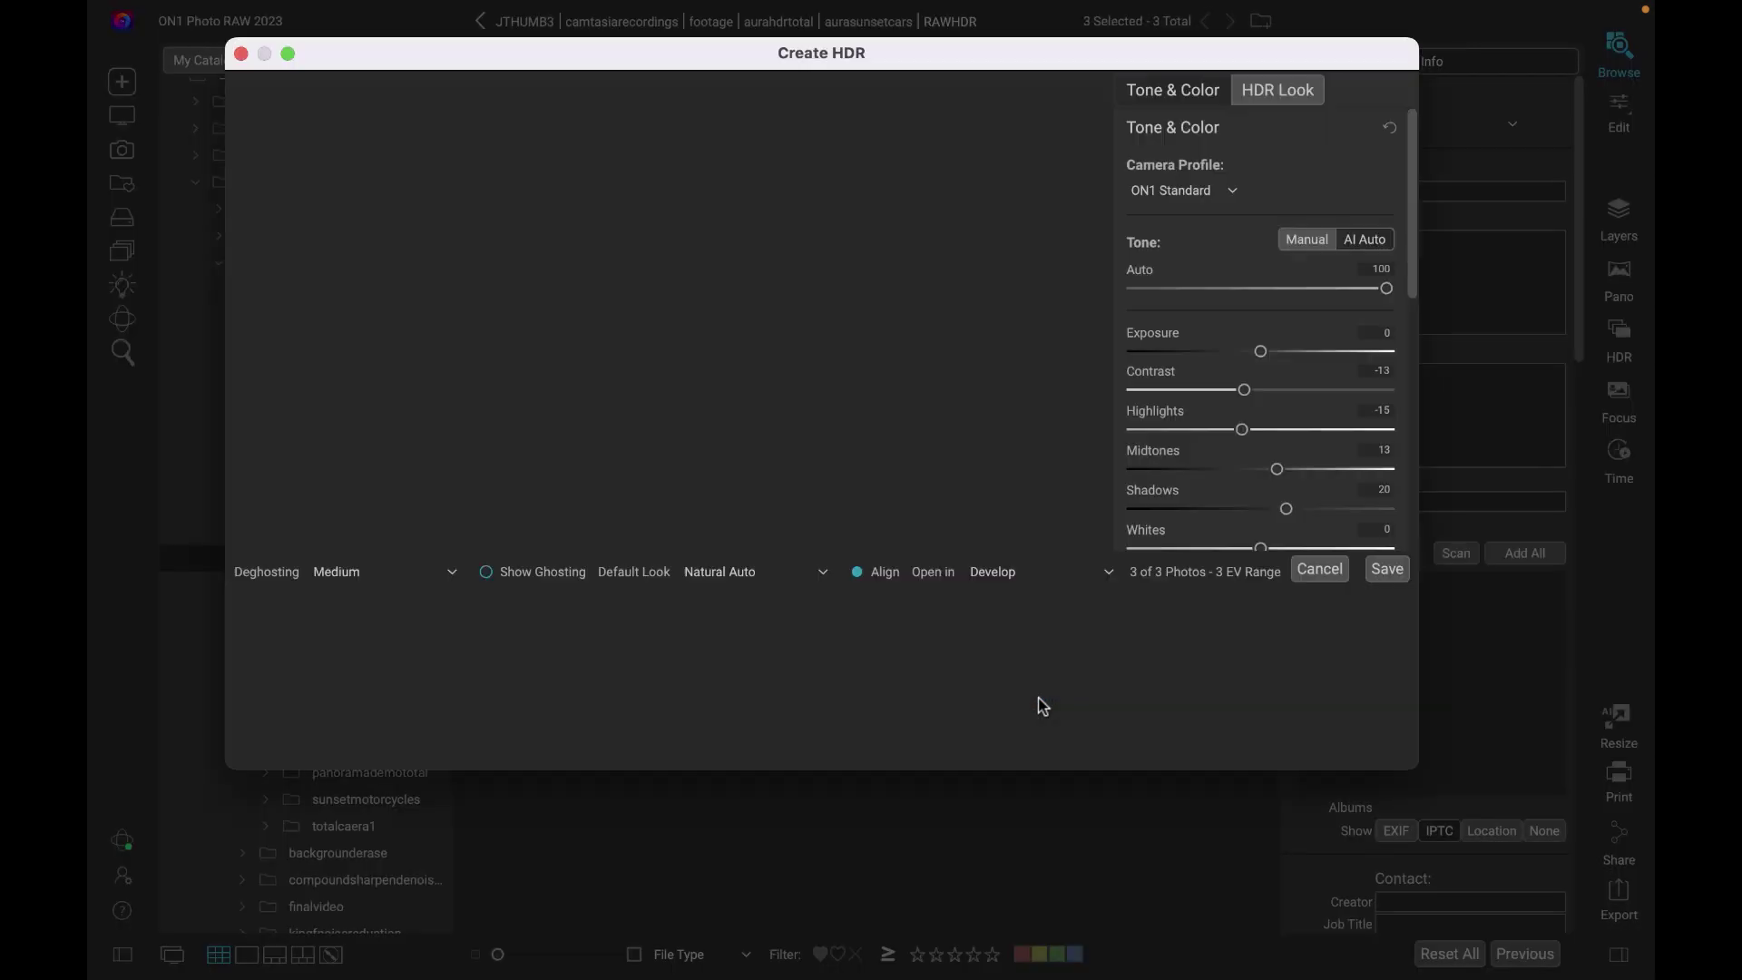
left_click_drag(1067, 59, 1125, 123)
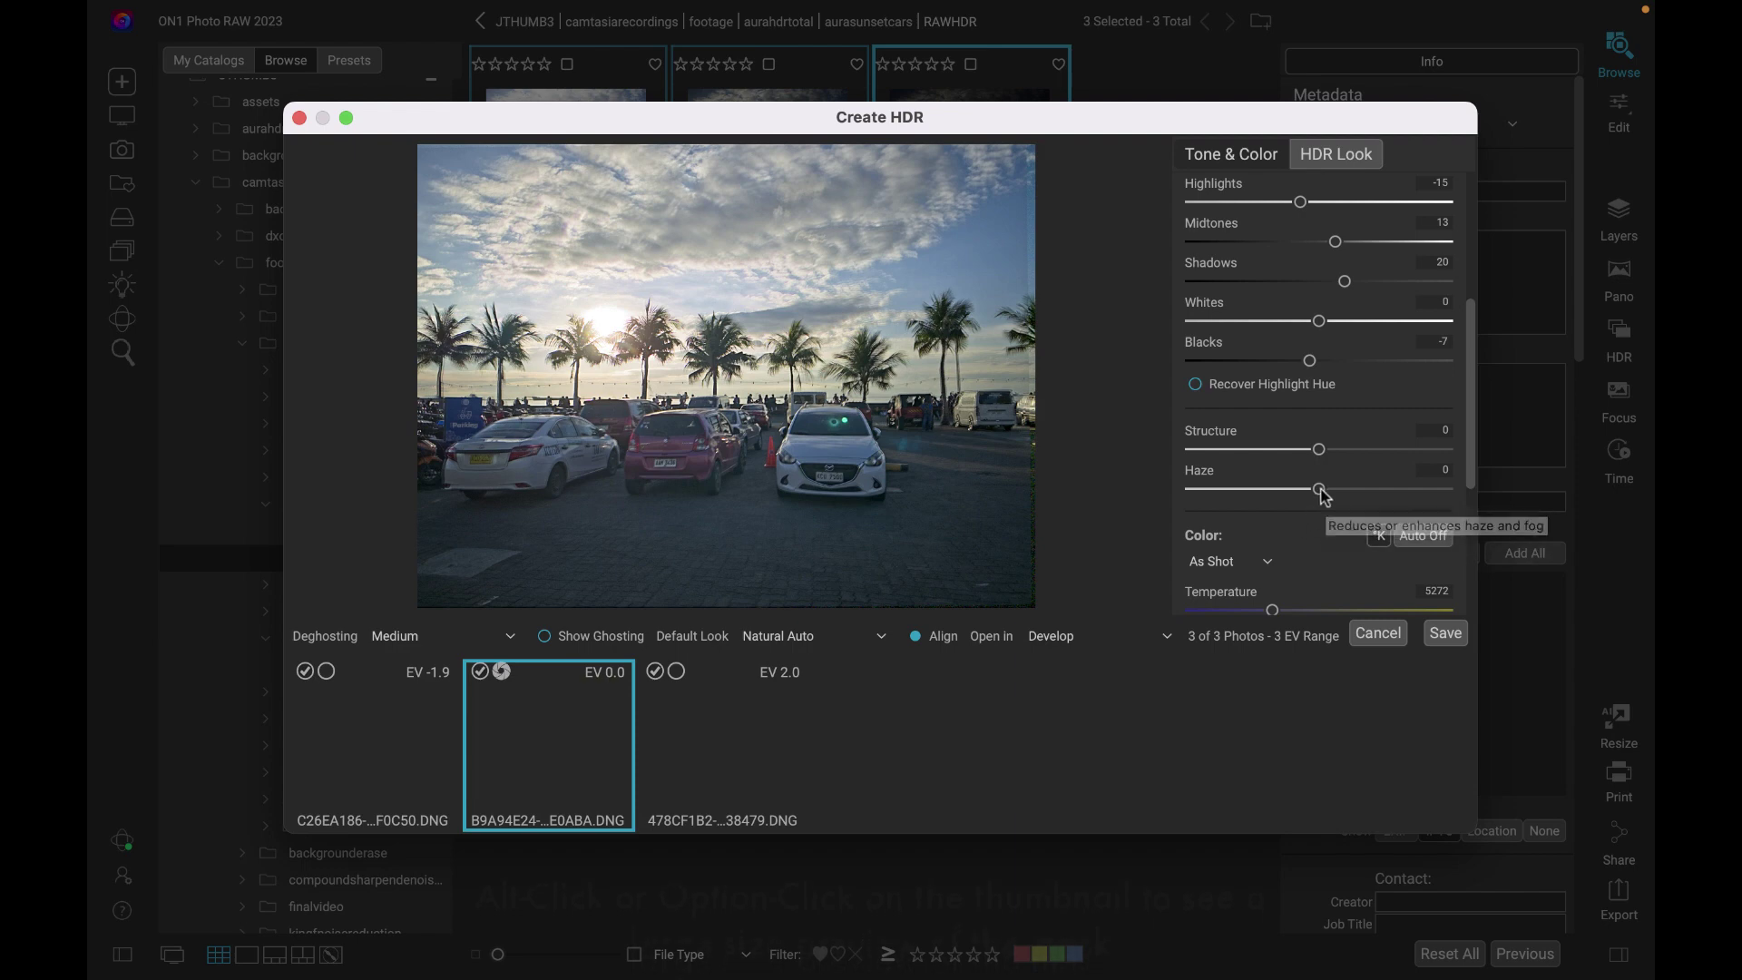
Set Haze to -70 and Blacks to -24 on the merged HDR
left_click_drag(1321, 489, 1243, 491)
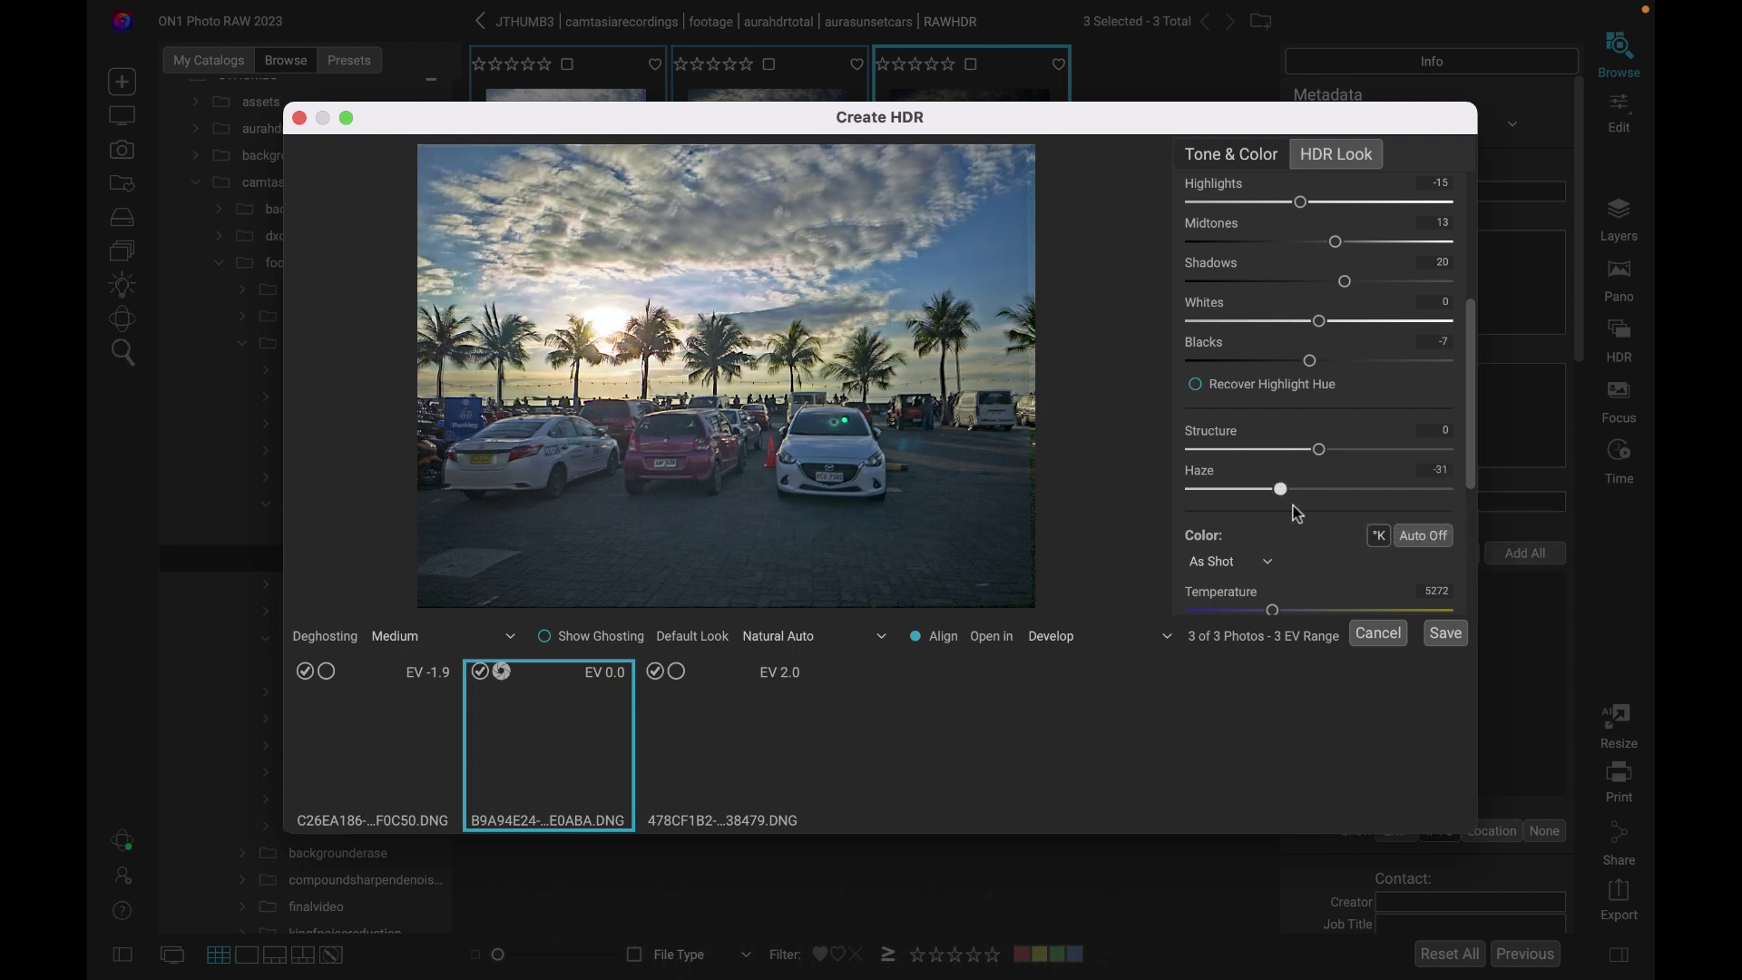
left_click(1241, 490)
left_click(1307, 491)
left_click_drag(1307, 491, 1229, 490)
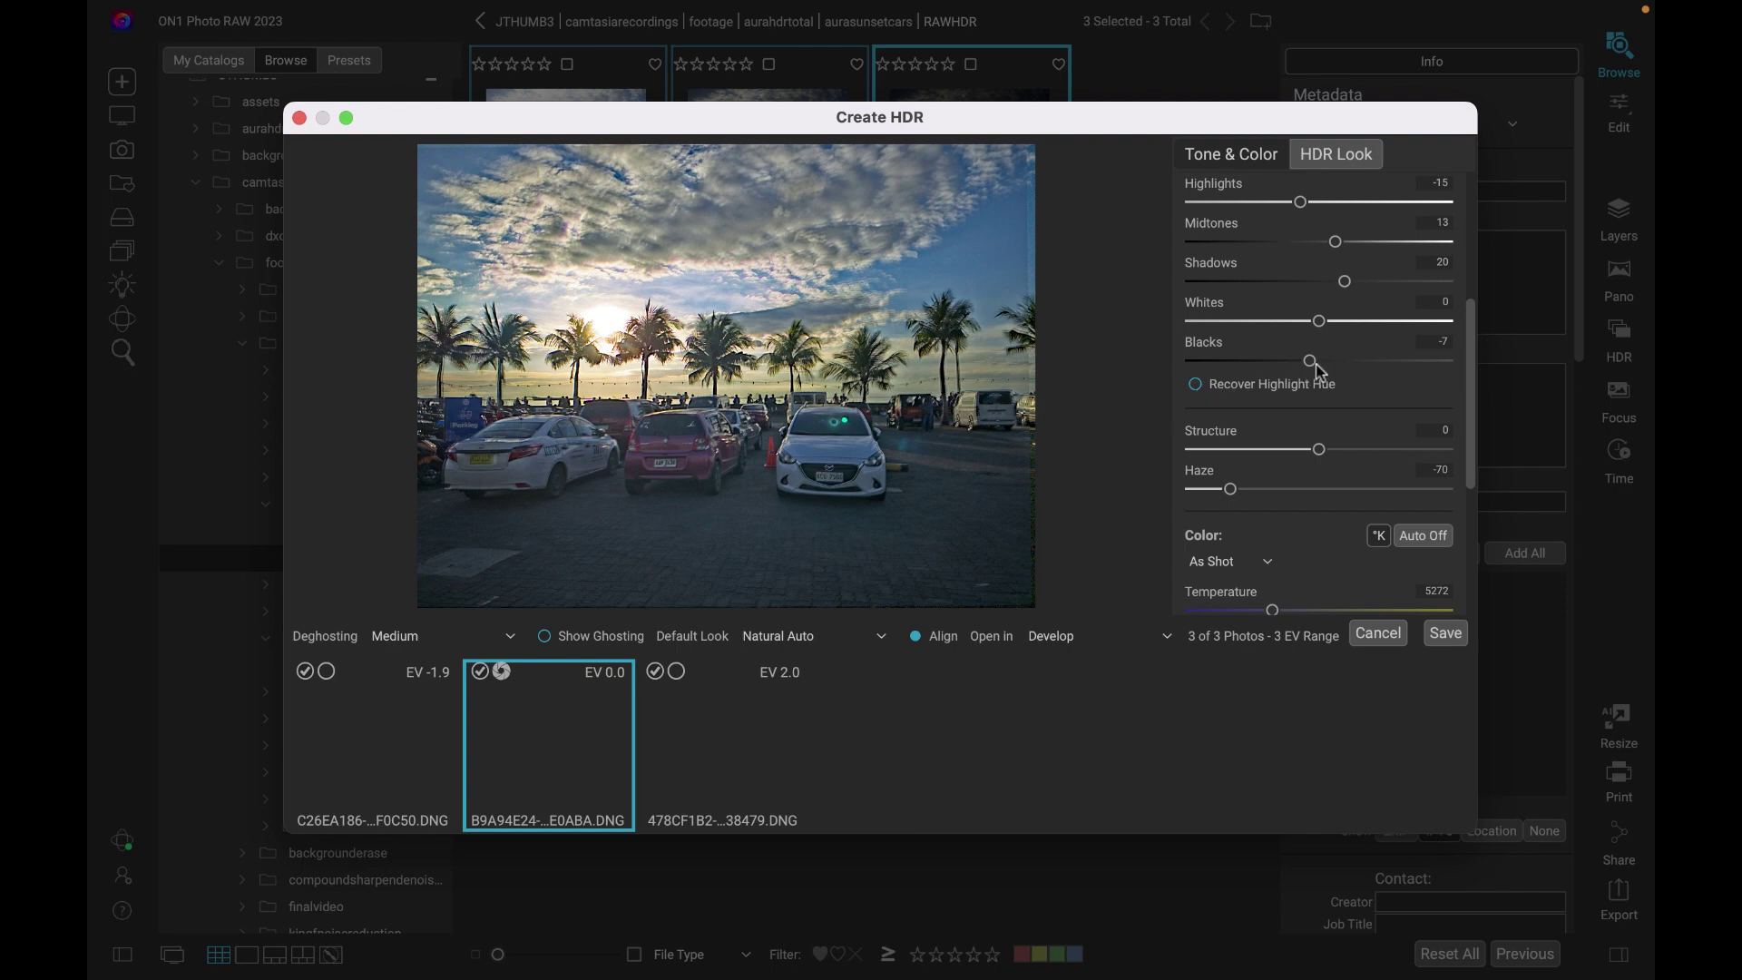
mouse_move(1313, 364)
left_mouse_down()
mouse_move(1262, 359)
mouse_move(1287, 369)
left_mouse_up()
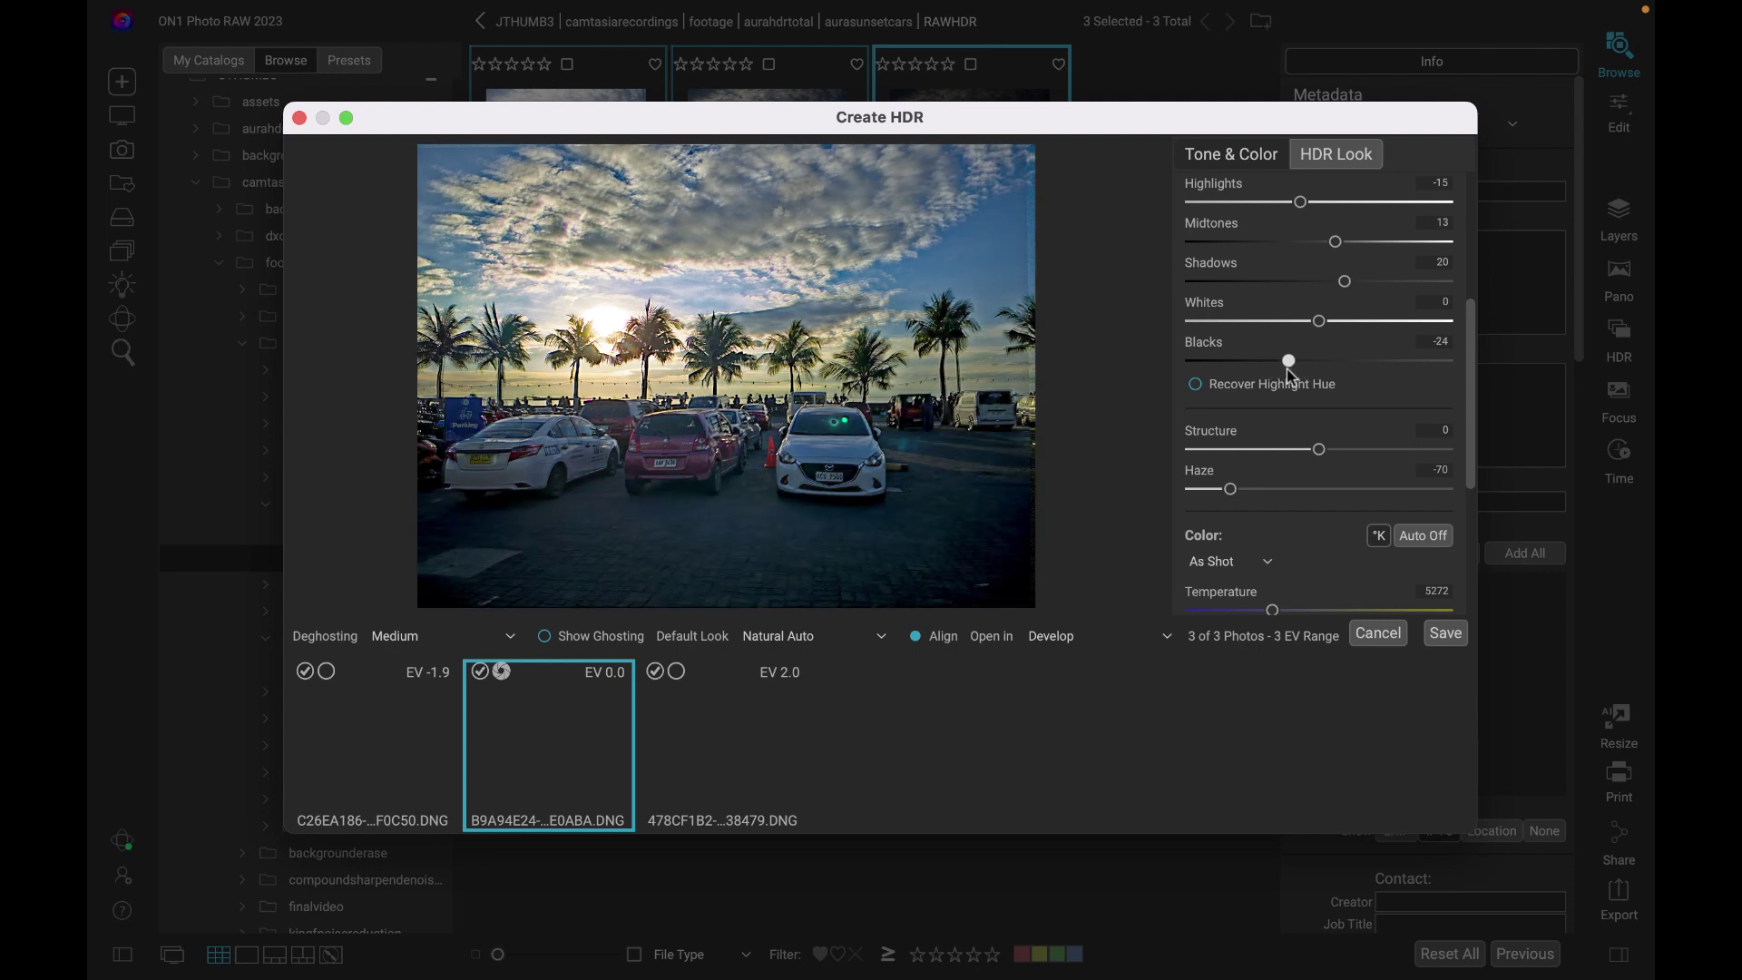
Lower Highlights to -61 to tame the bright sky
left_click(1300, 202)
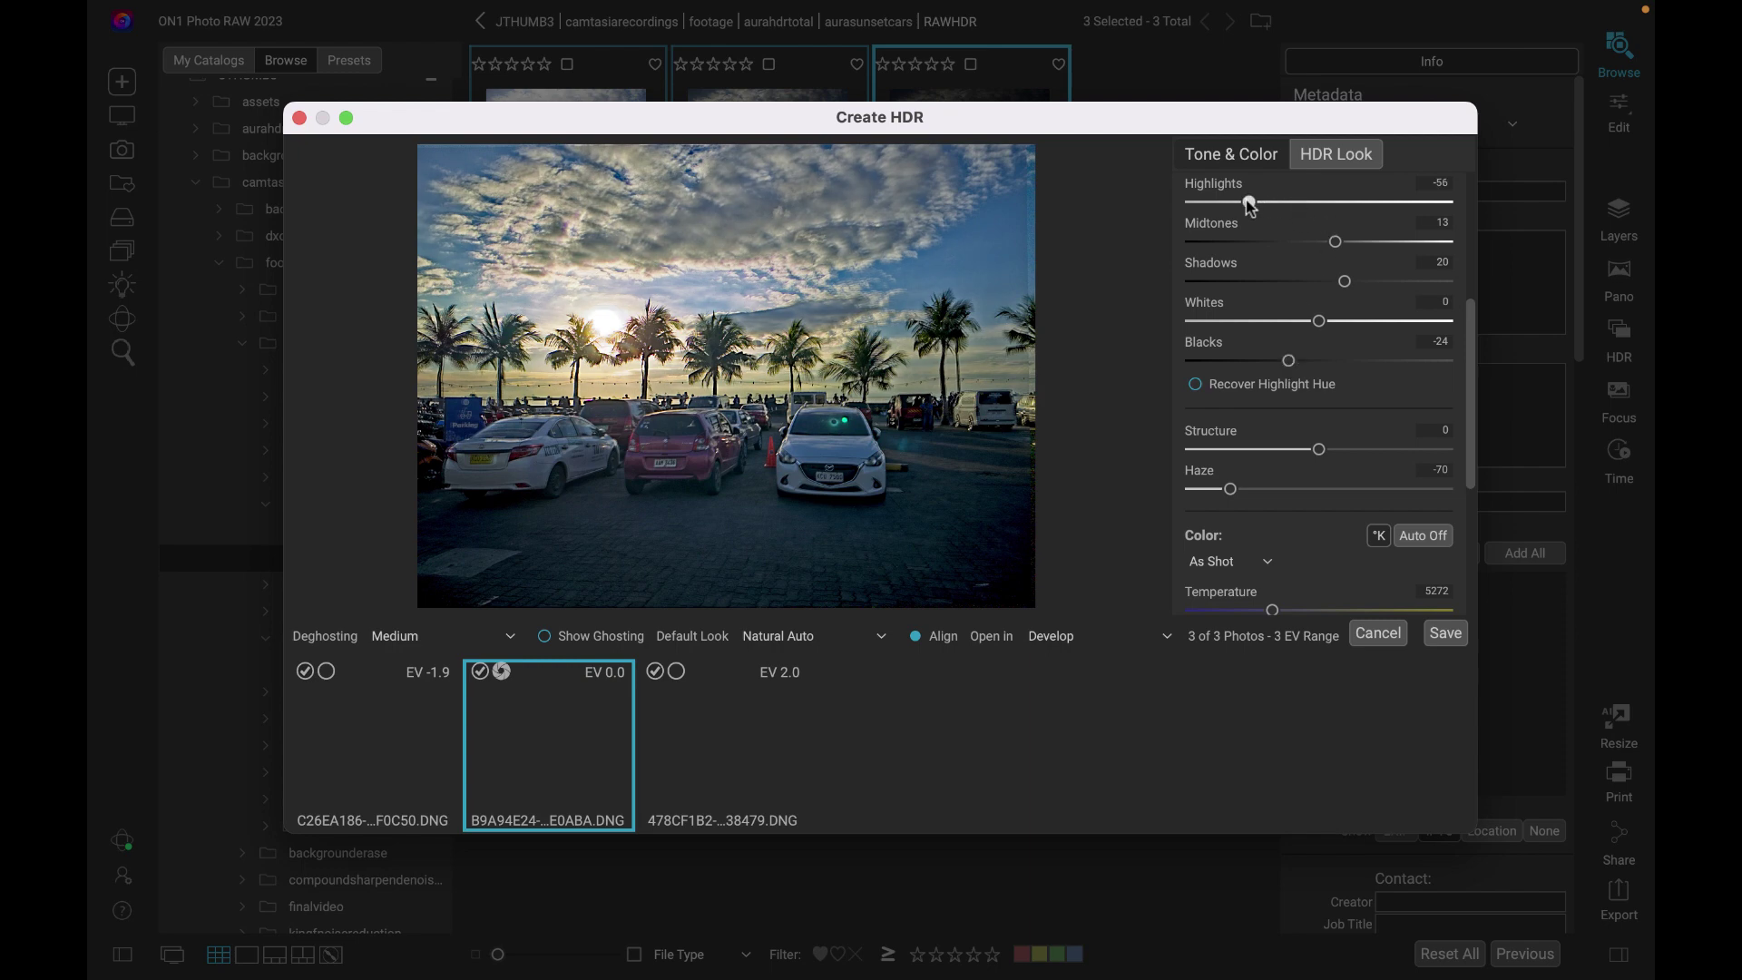
left_click_drag(1249, 202, 1299, 202)
left_click(1205, 202)
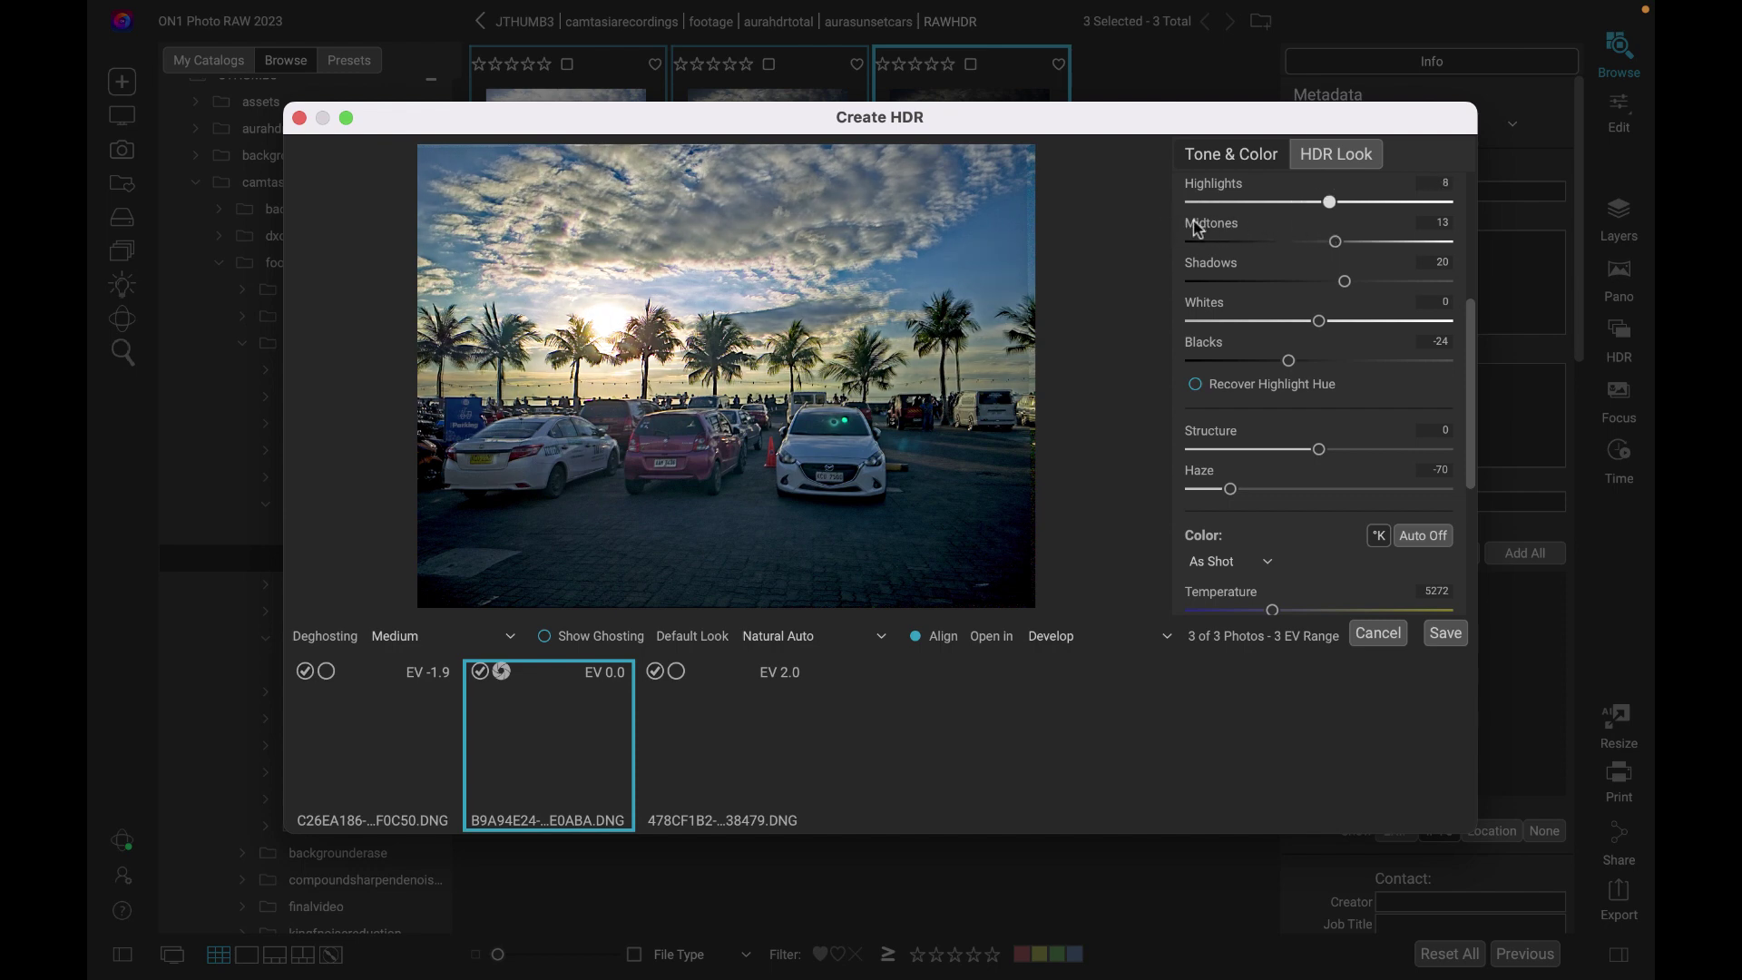
left_click(1301, 201)
left_click(1314, 201)
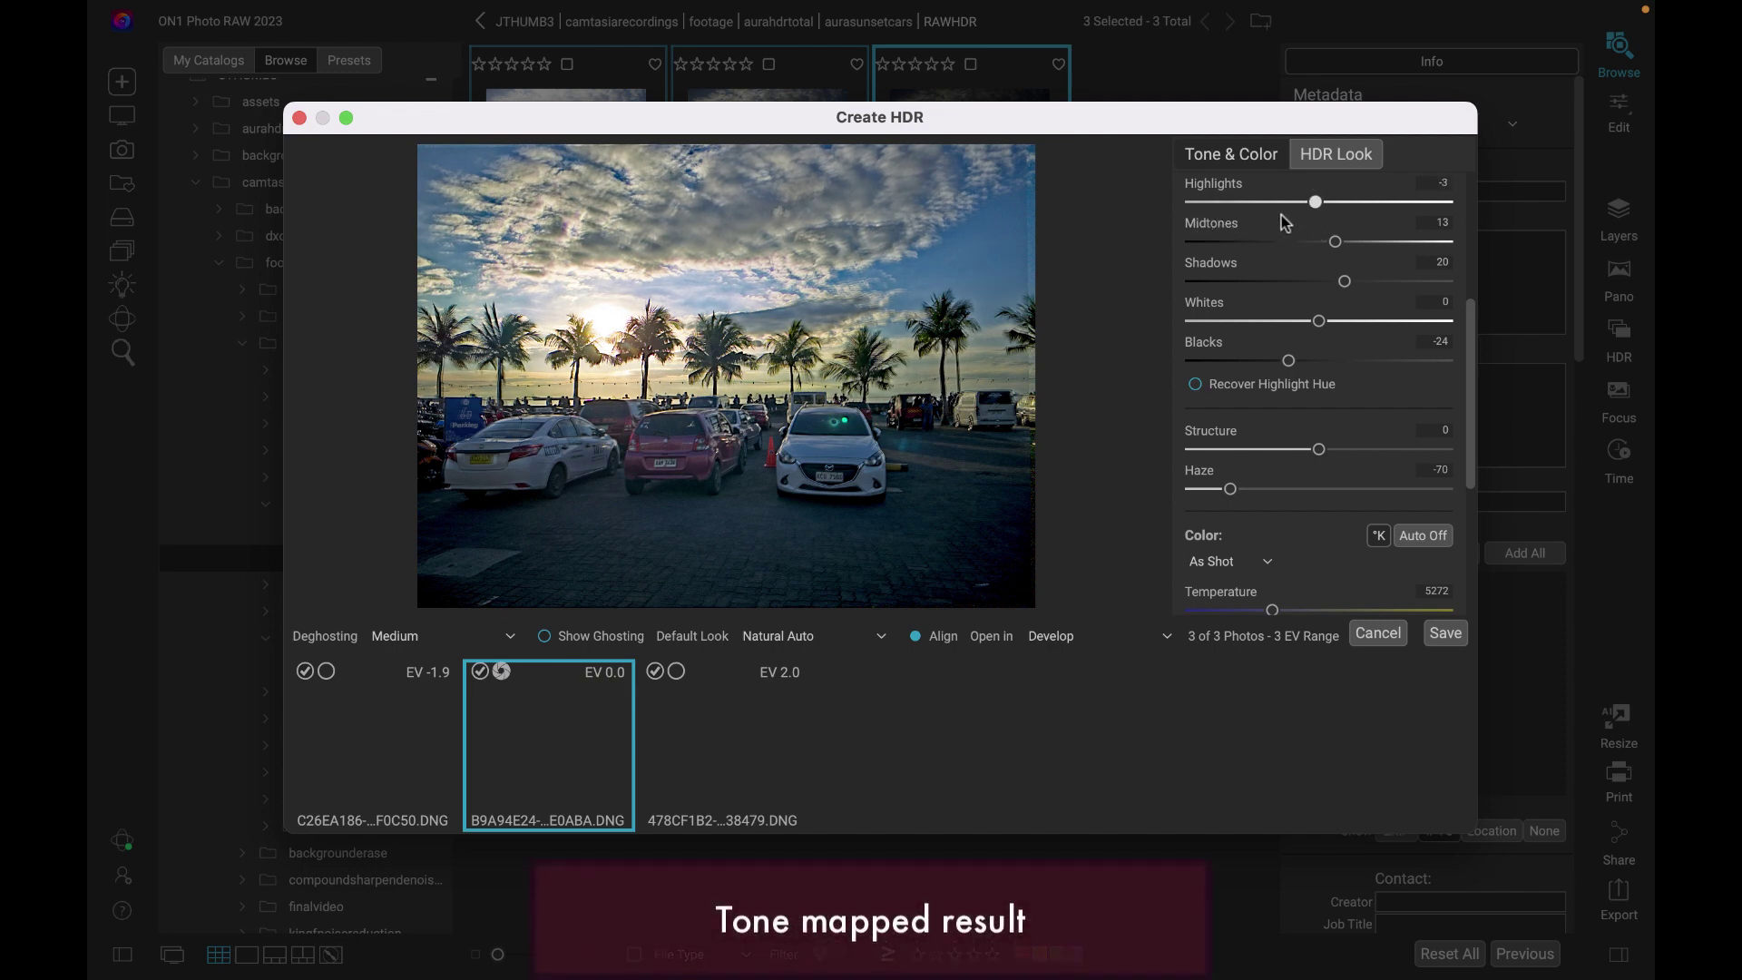
mouse_move(1212, 202)
left_mouse_down()
mouse_move(1176, 201)
mouse_move(1241, 201)
left_mouse_up()
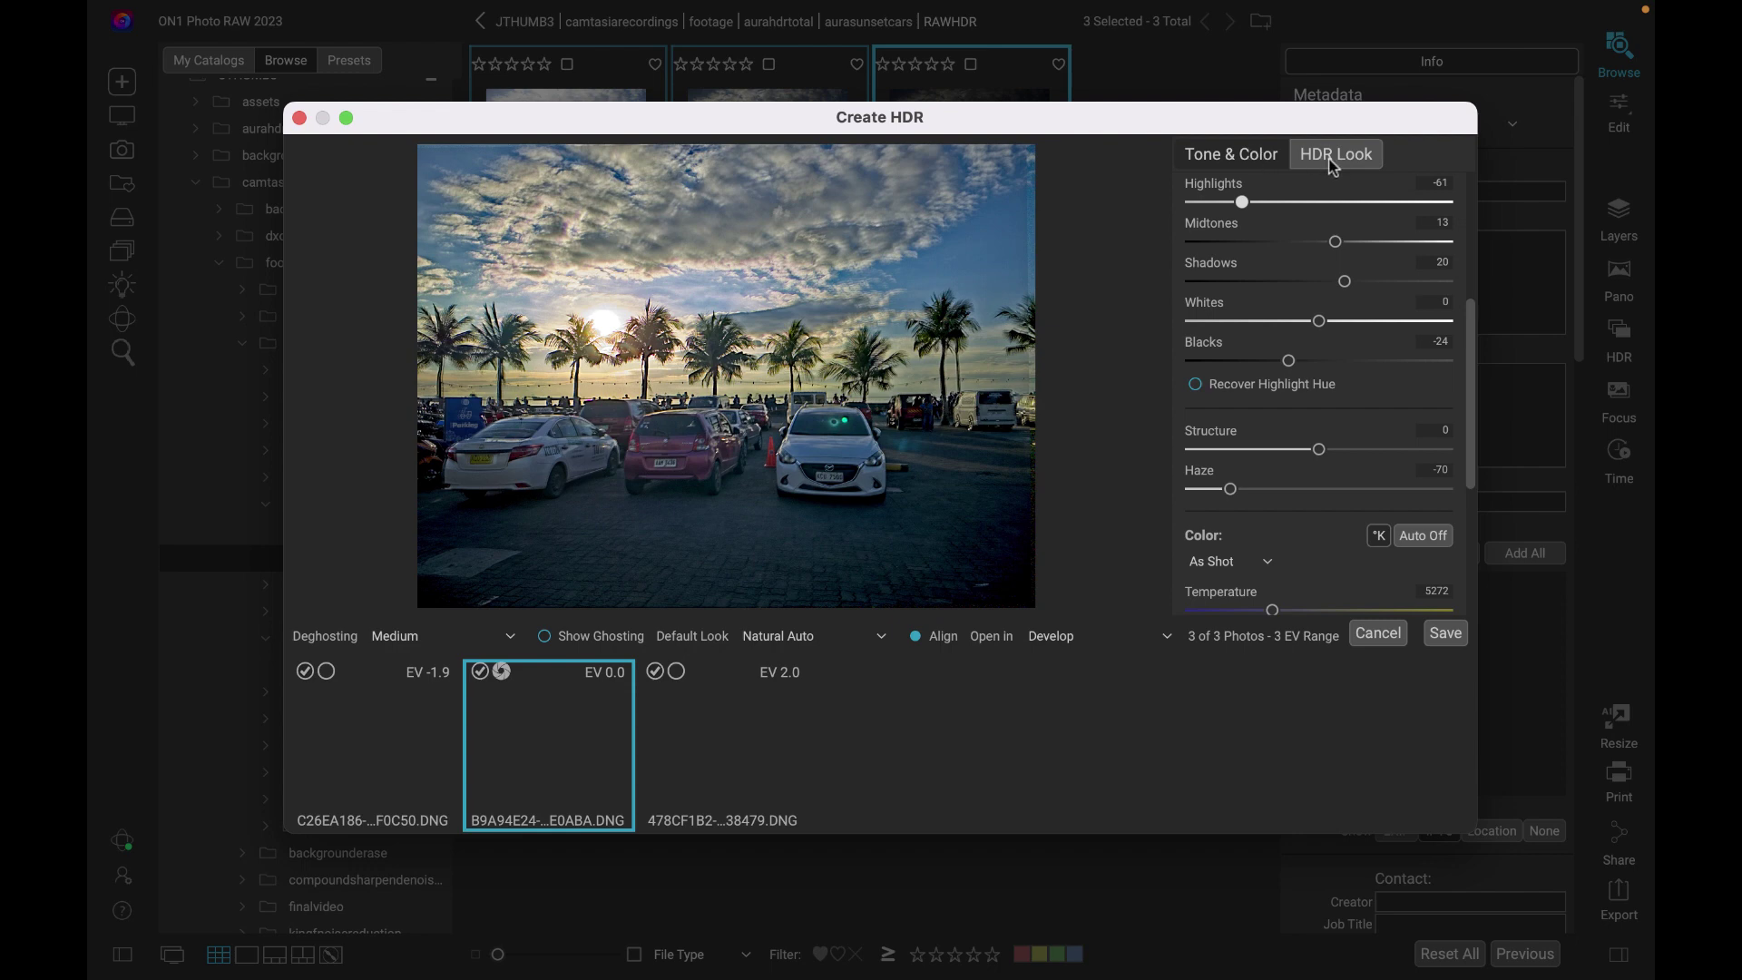
In the HDR Look settings, set Compression to 86
left_click(1333, 163)
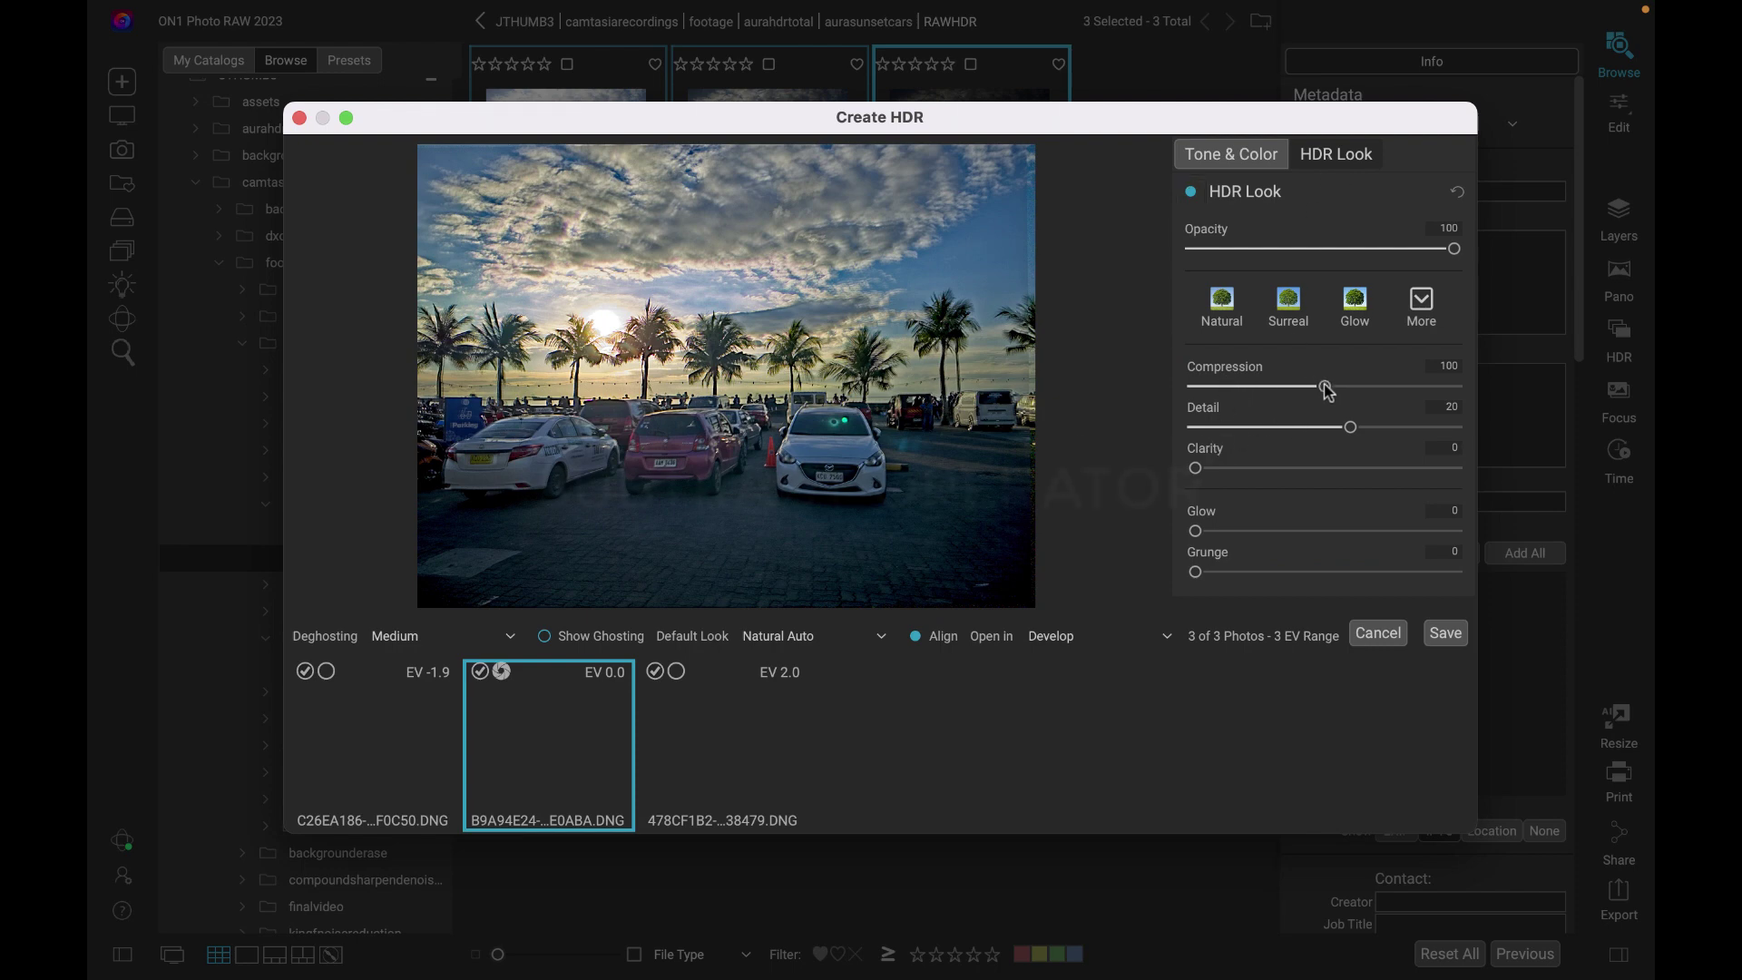
left_click_drag(1326, 390, 1194, 399)
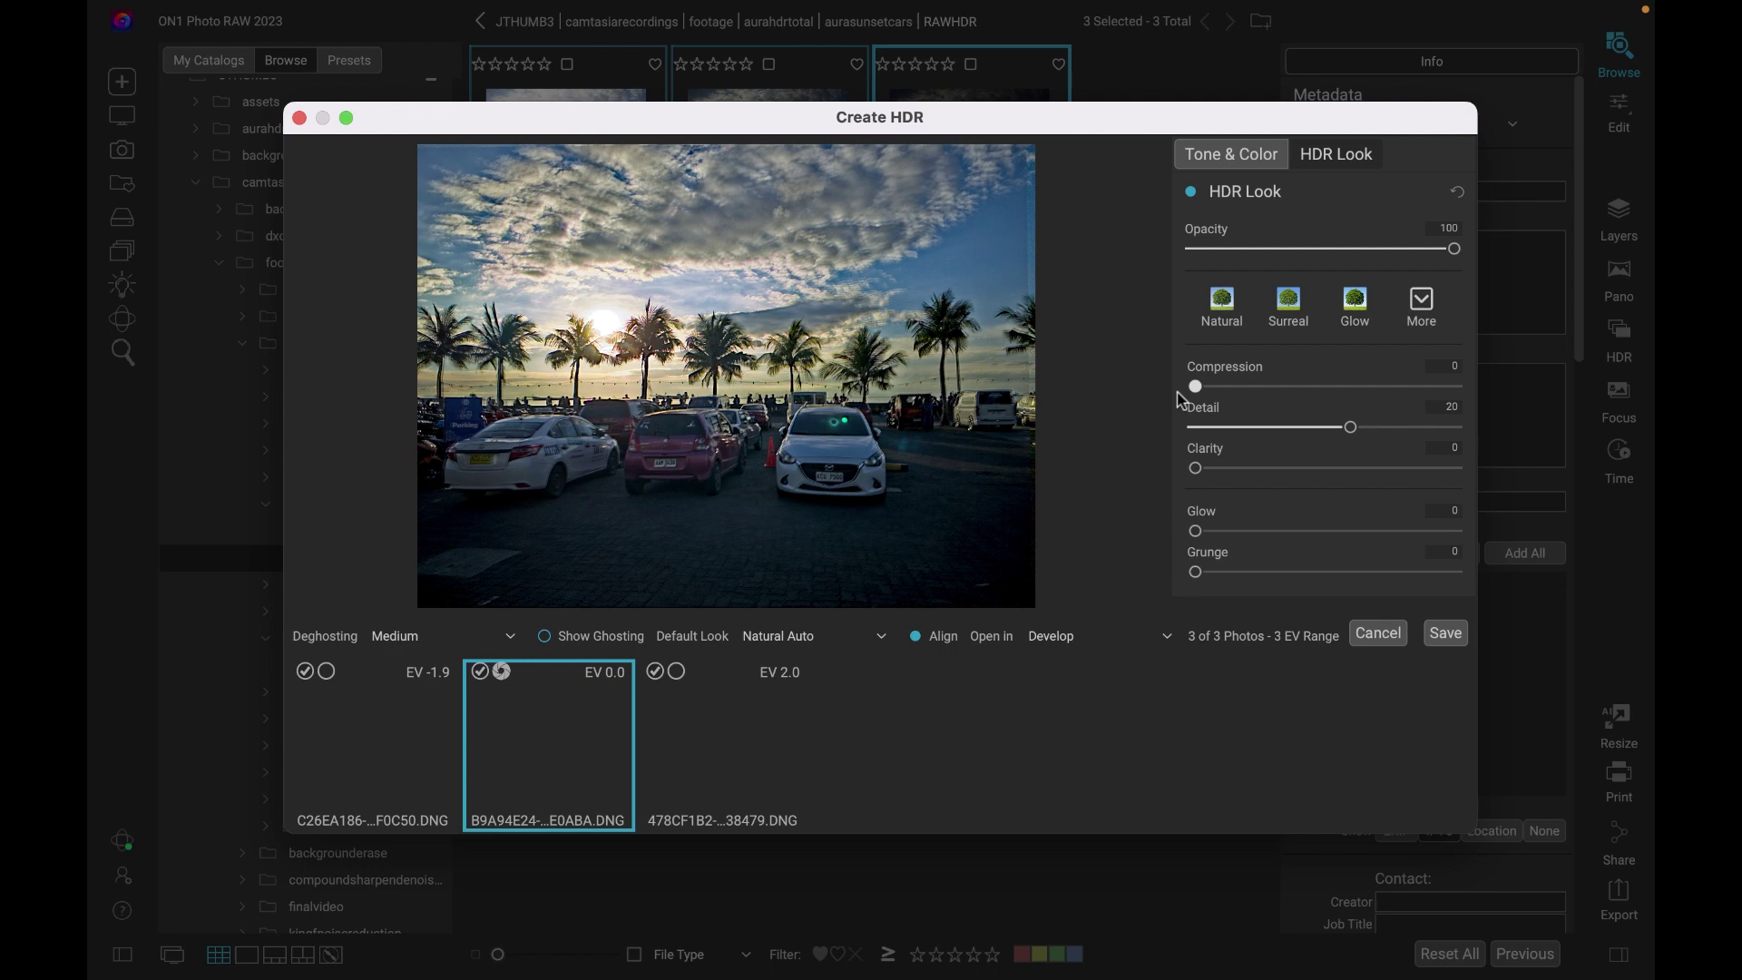
left_click_drag(1196, 388, 1486, 390)
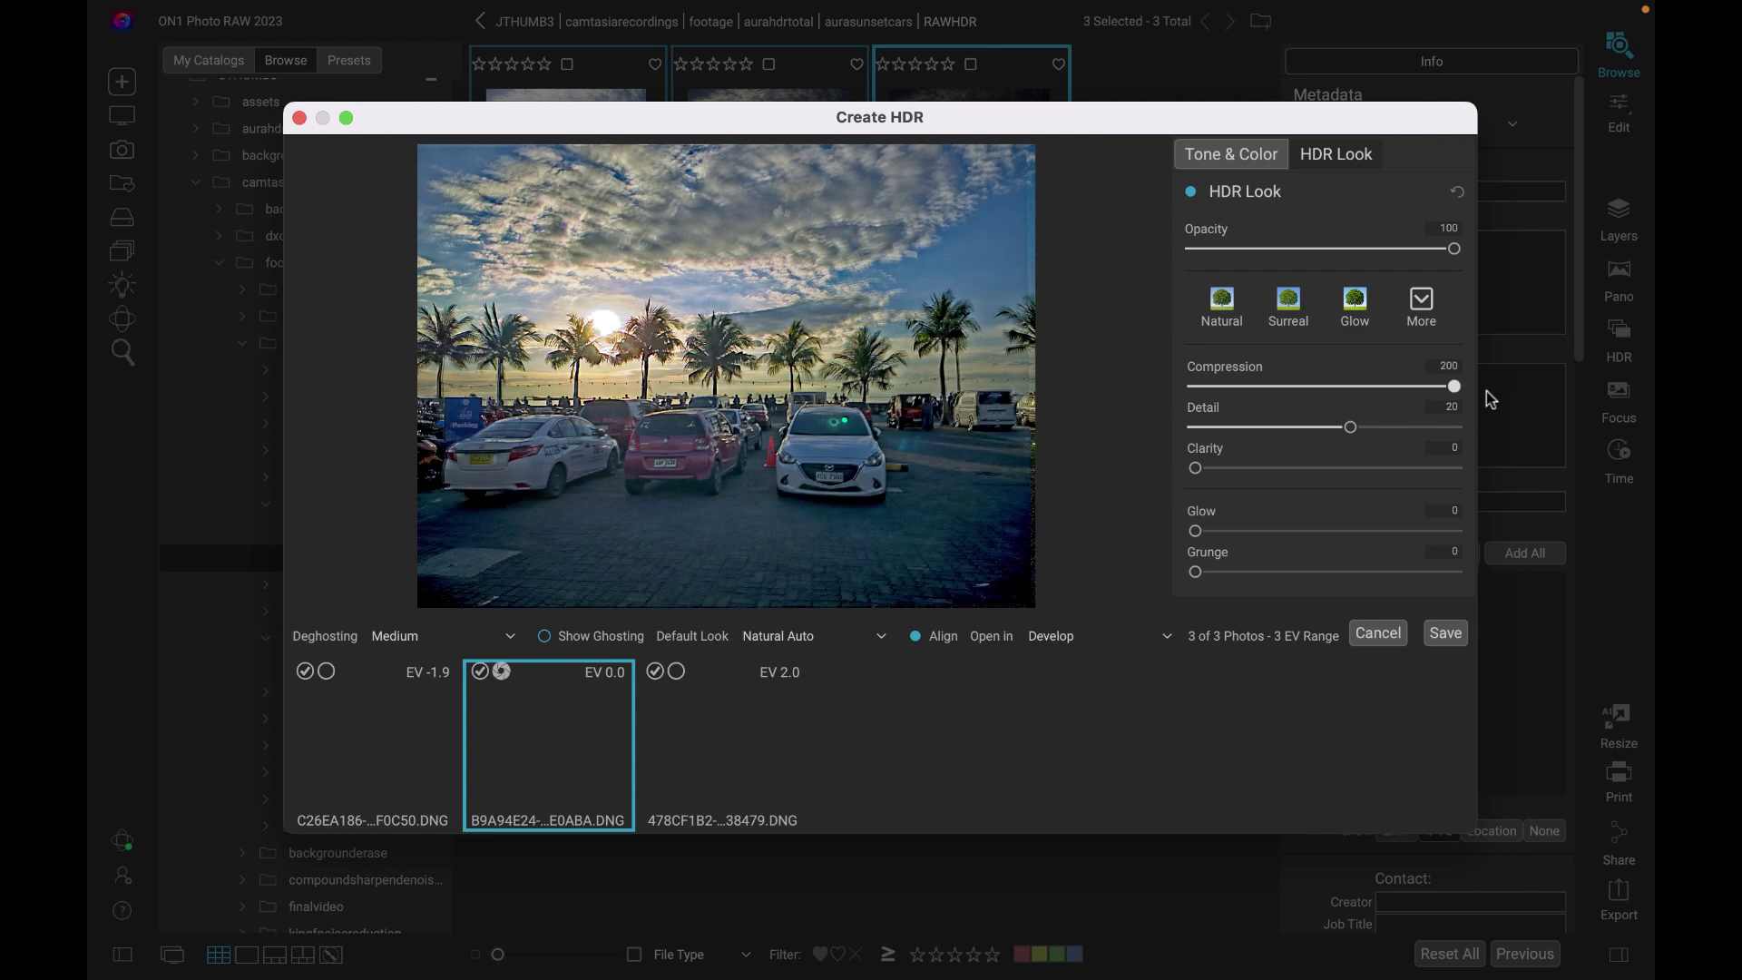
left_click(1329, 386)
left_click(1280, 386)
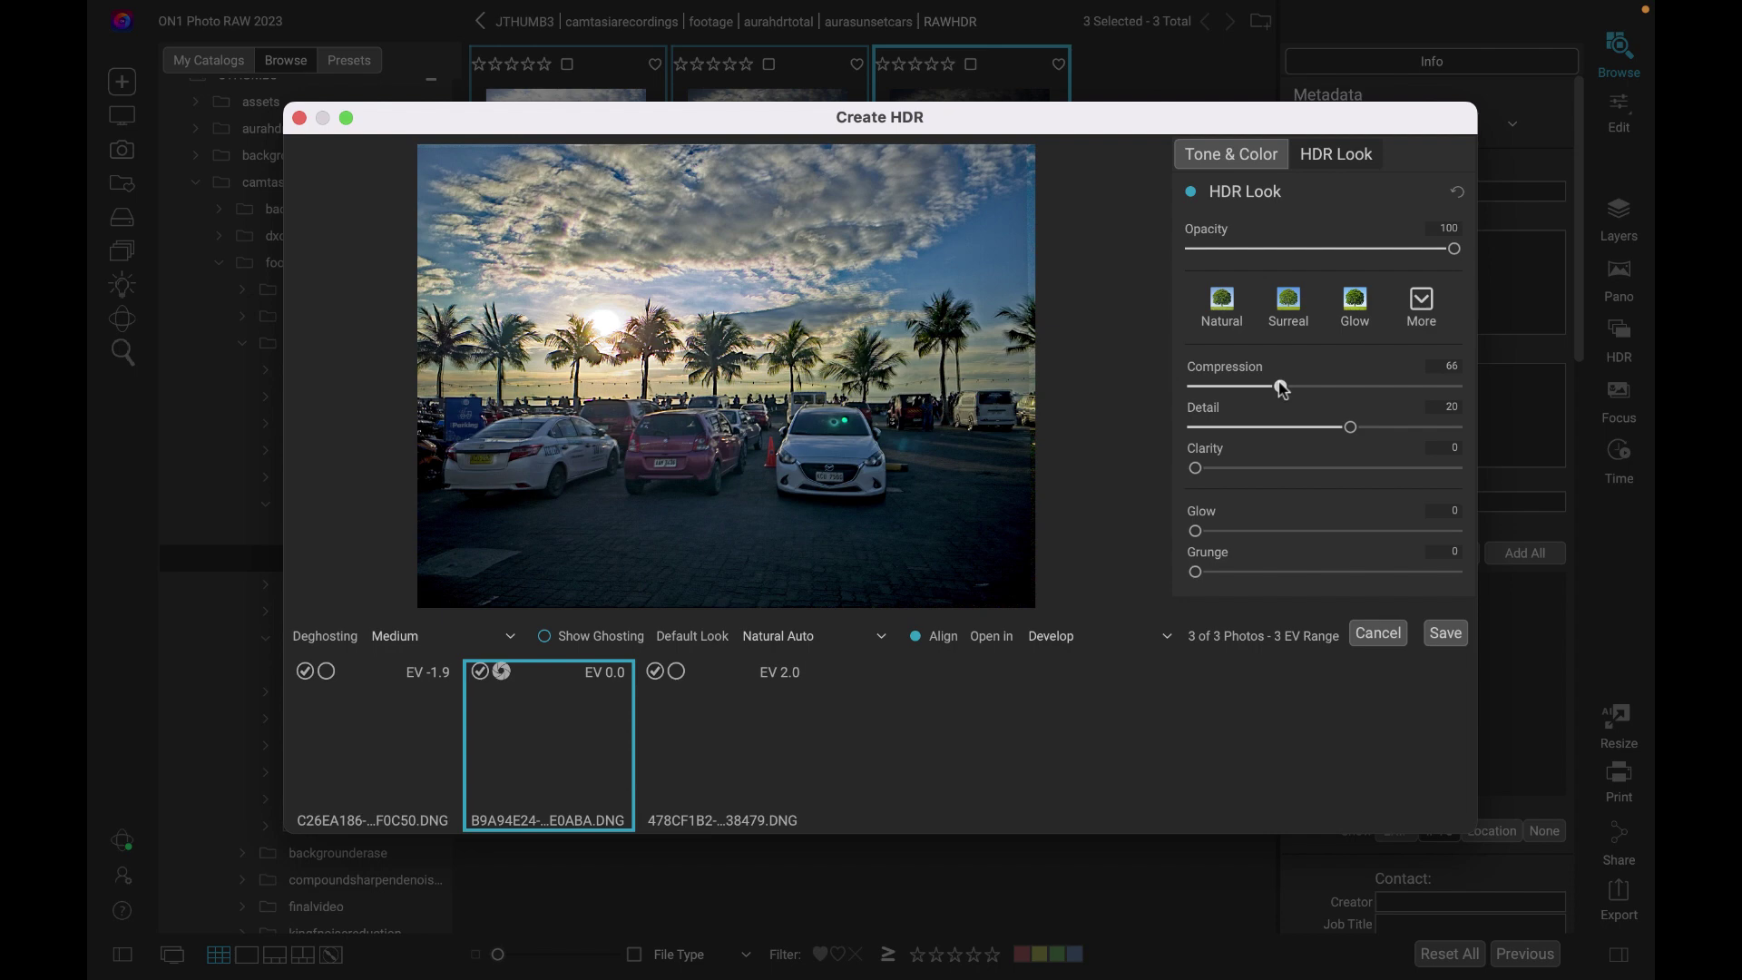
left_click(1300, 386)
left_click(1304, 386)
Set the HDR Look Clarity to 31
left_click_drag(1195, 468, 1244, 468)
left_click(1352, 468)
left_click(1282, 468)
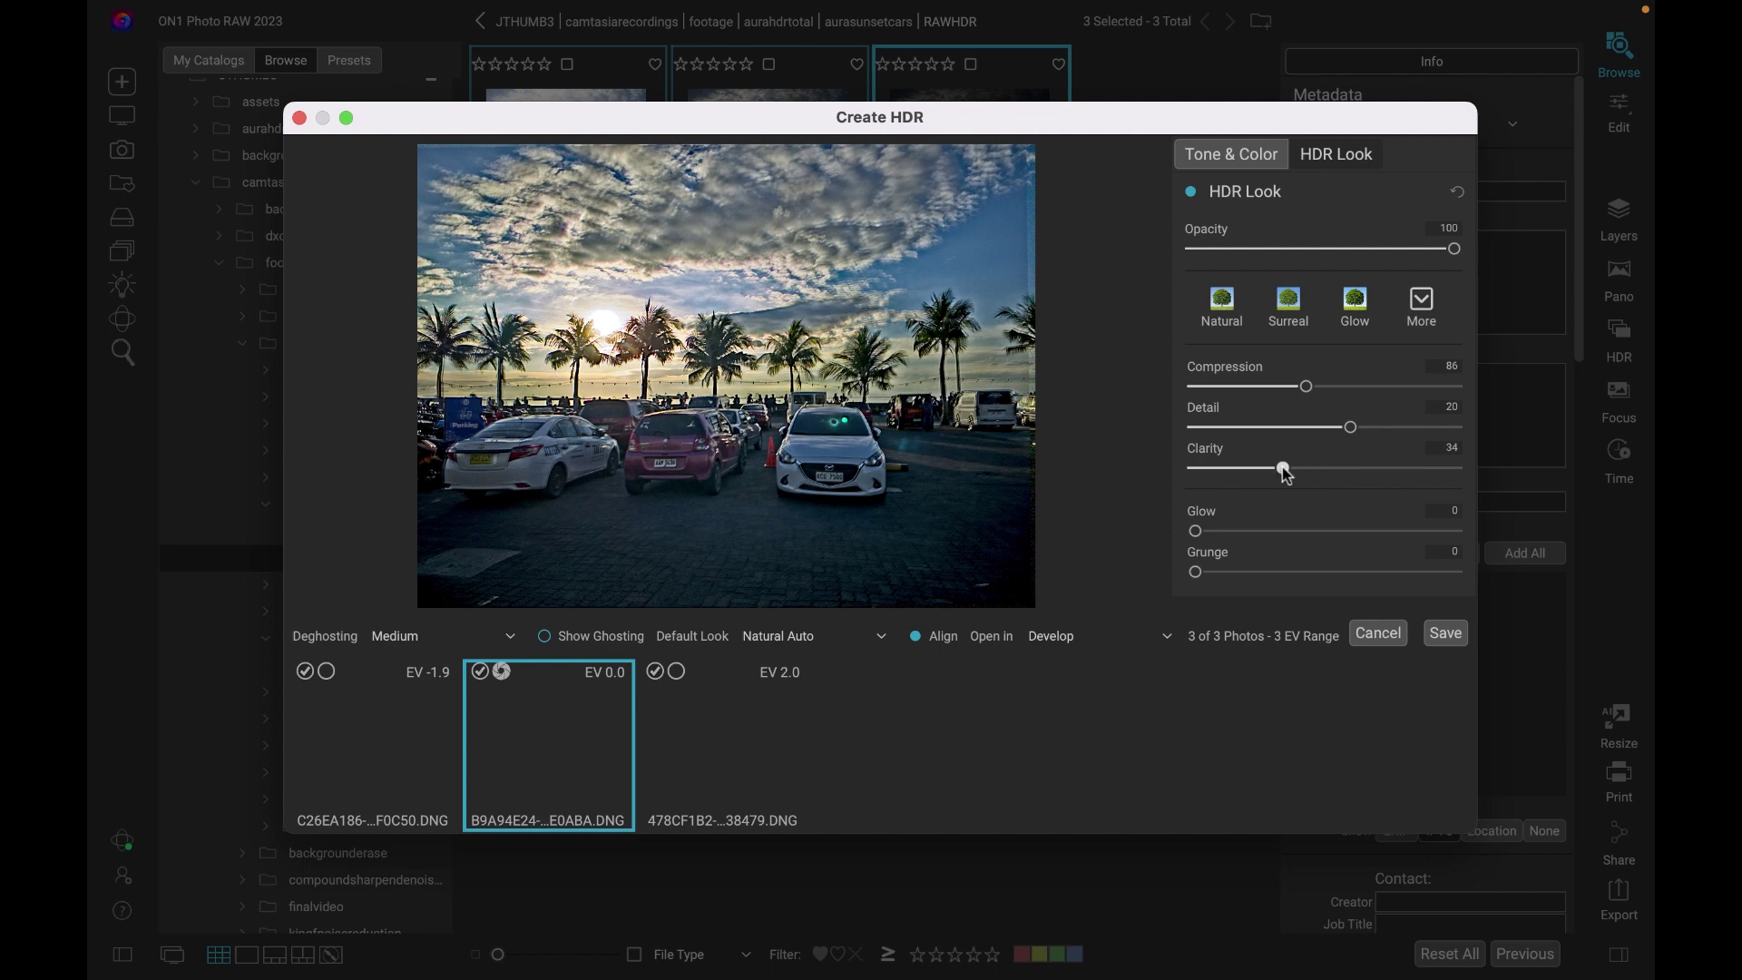
left_click_drag(1285, 474, 1264, 477)
left_click(1194, 474)
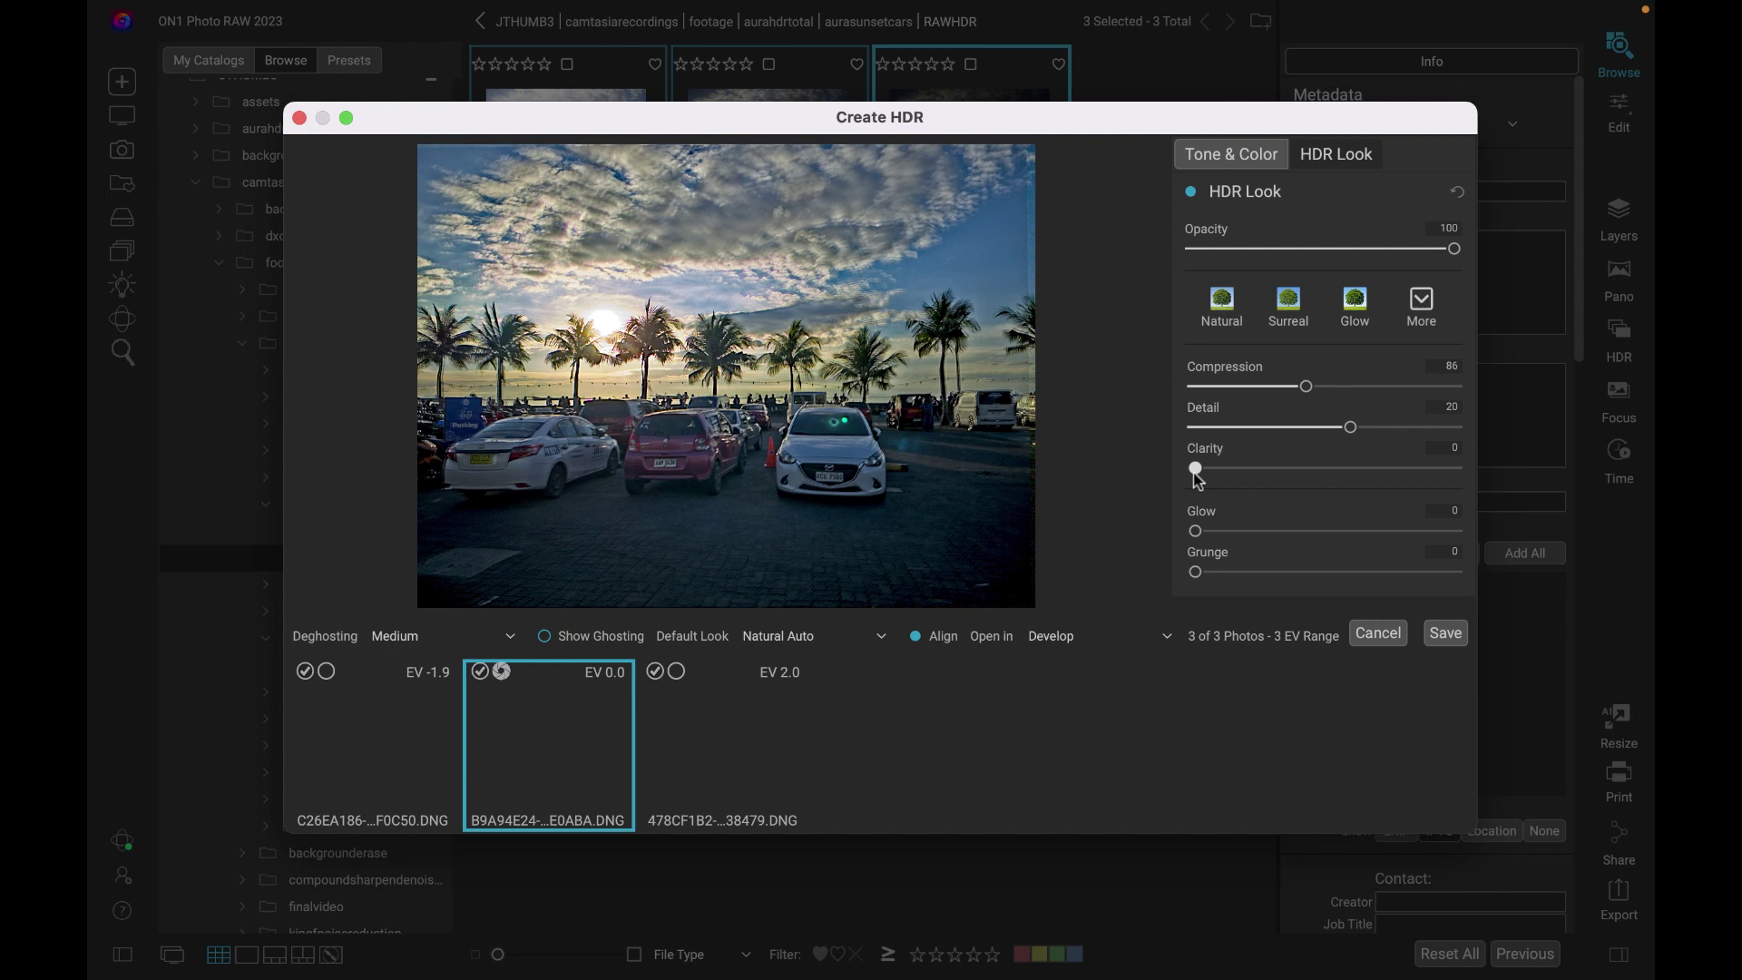
left_click_drag(1194, 474, 1274, 472)
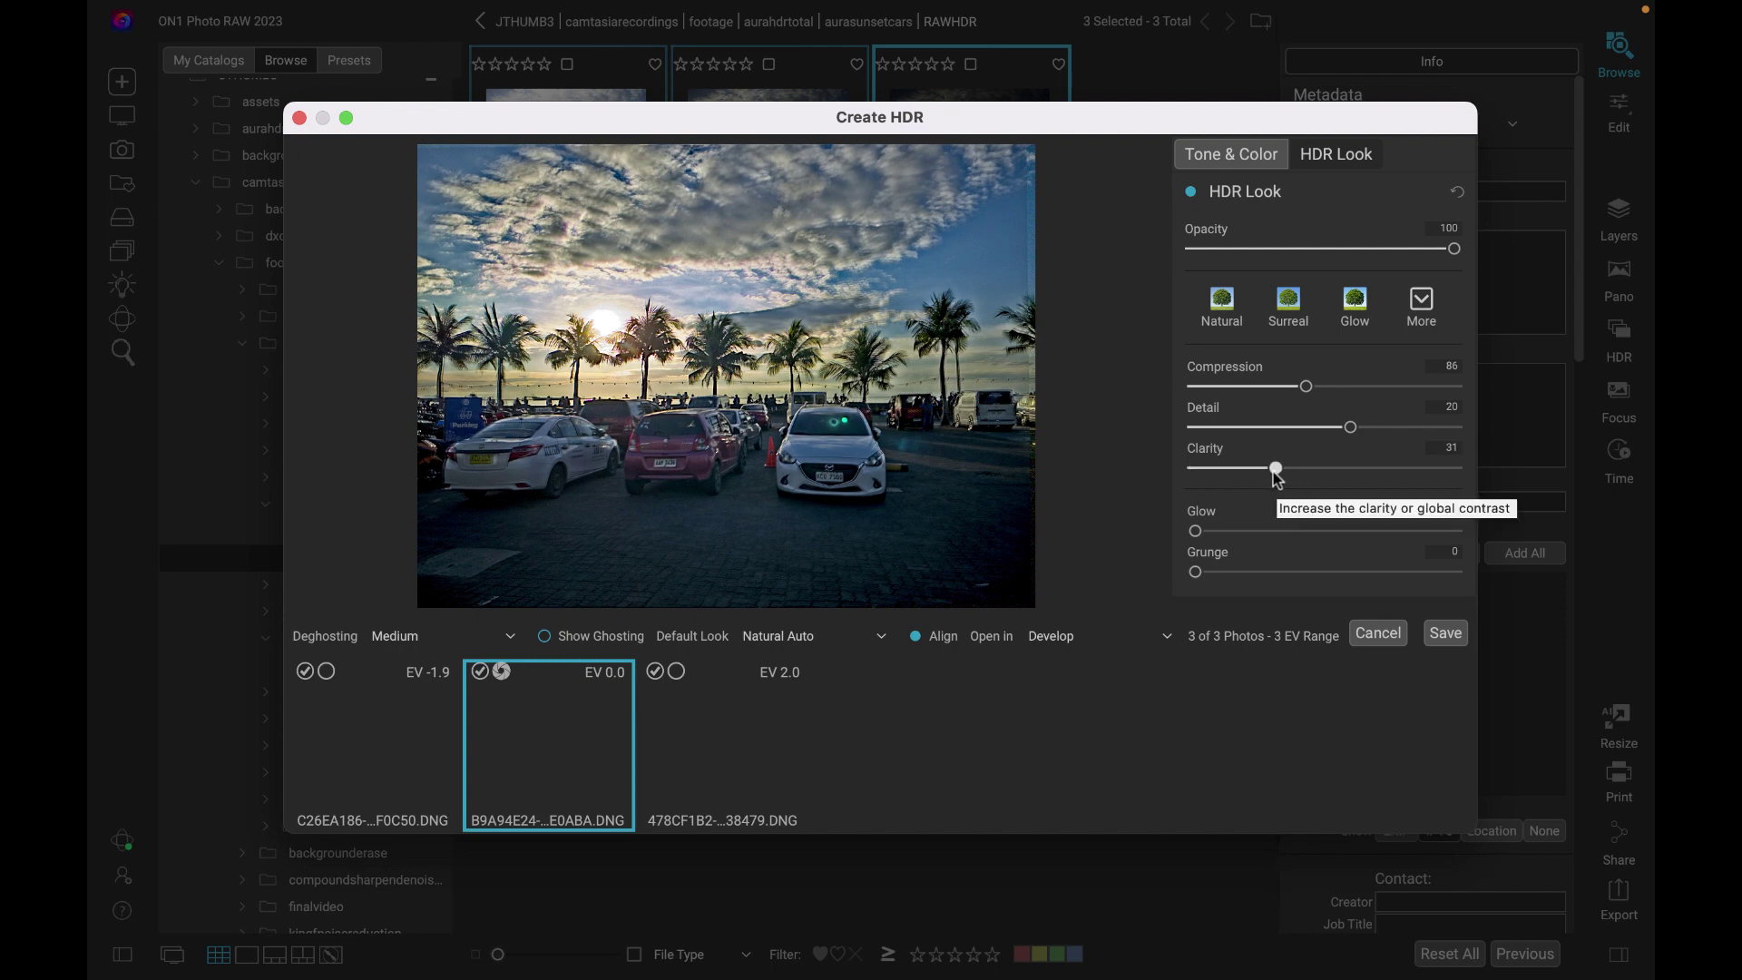
Save the merged HDR to RAWHDR and view the new .onphoto file full-size
left_click(1444, 634)
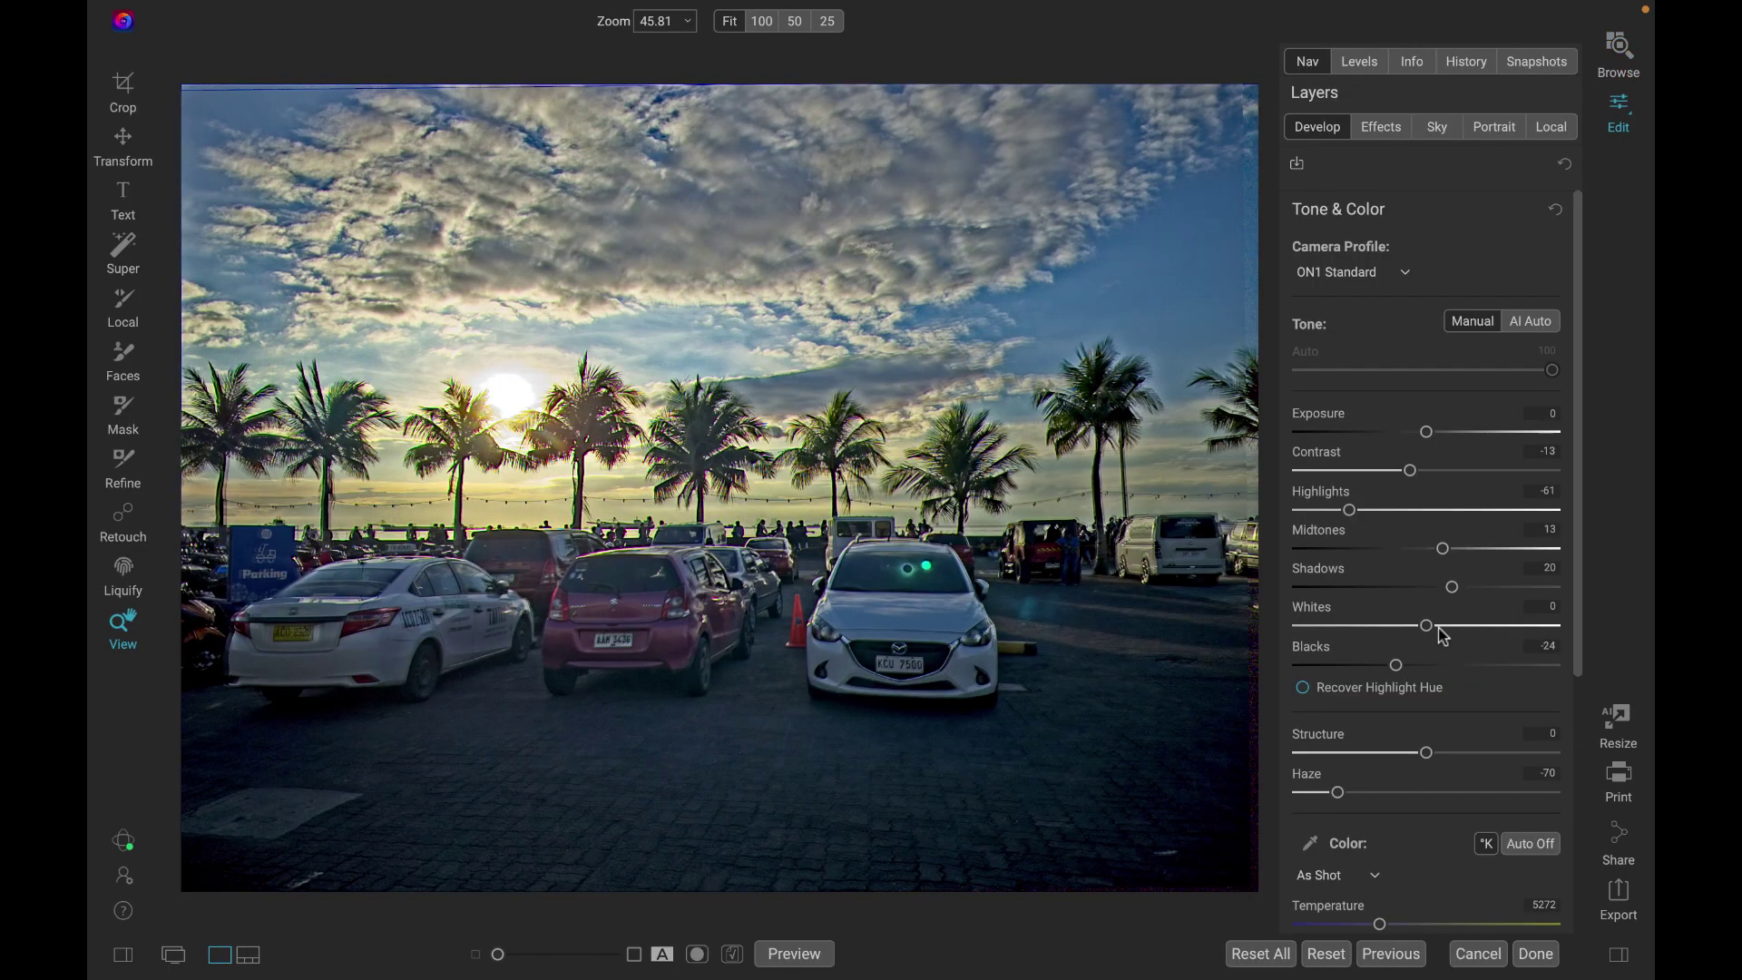
left_click(1617, 56)
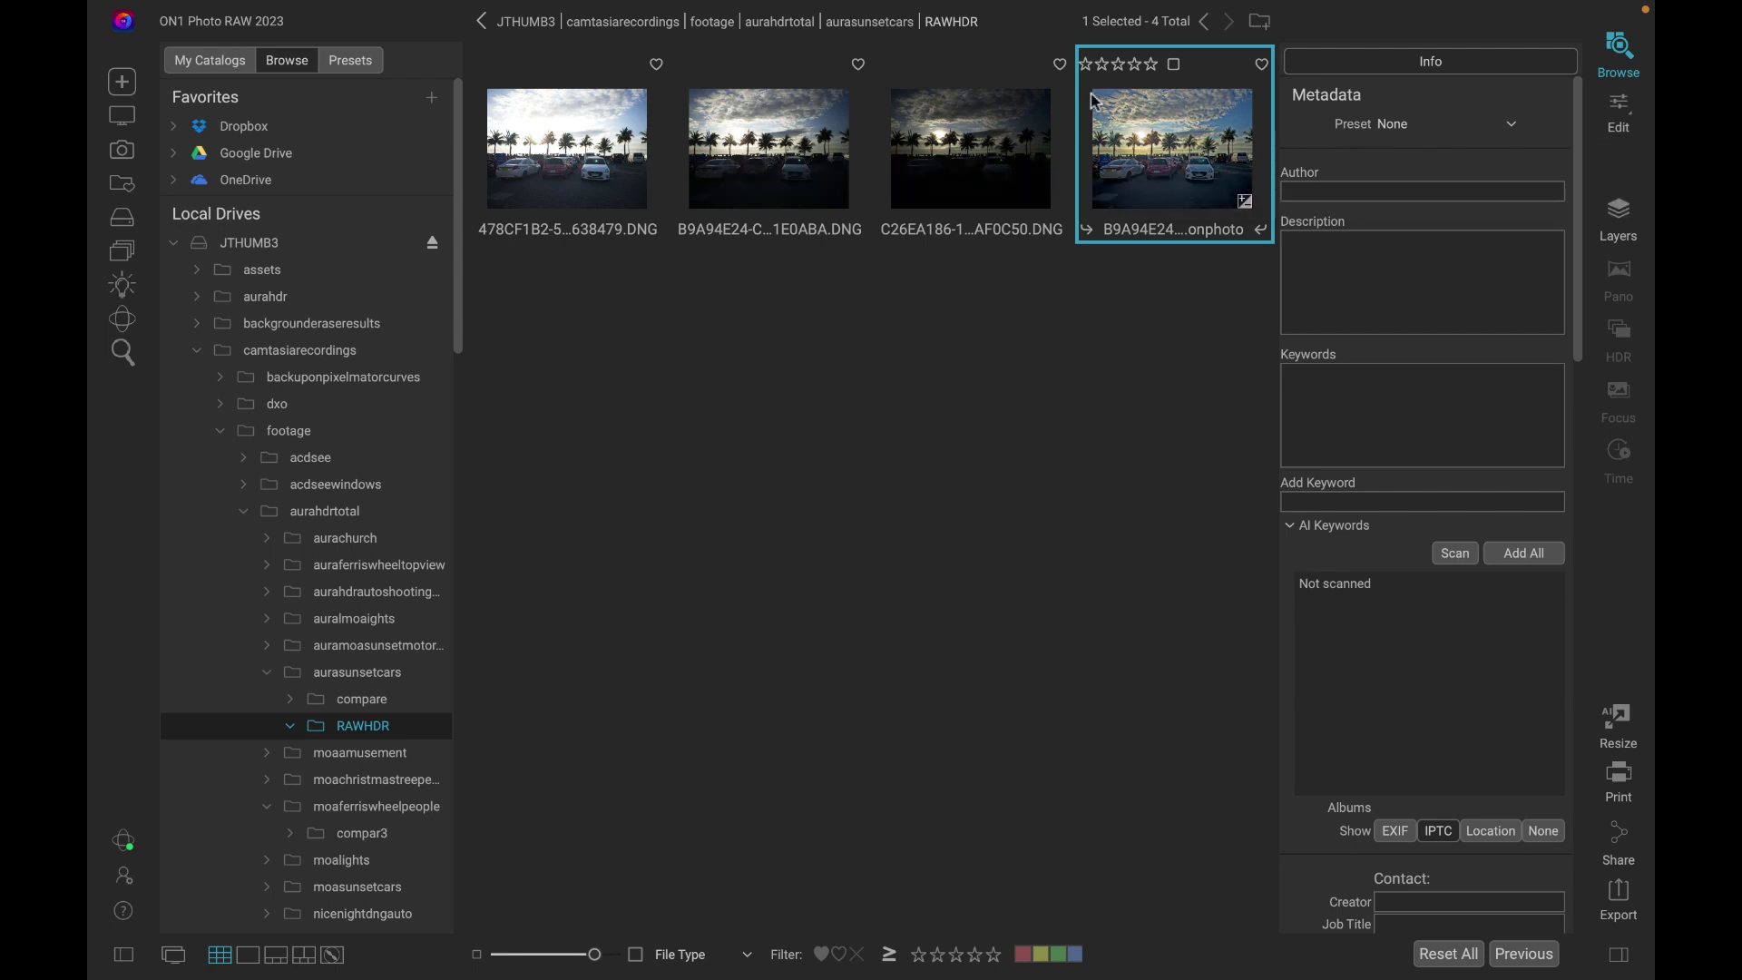
double_click(1171, 145)
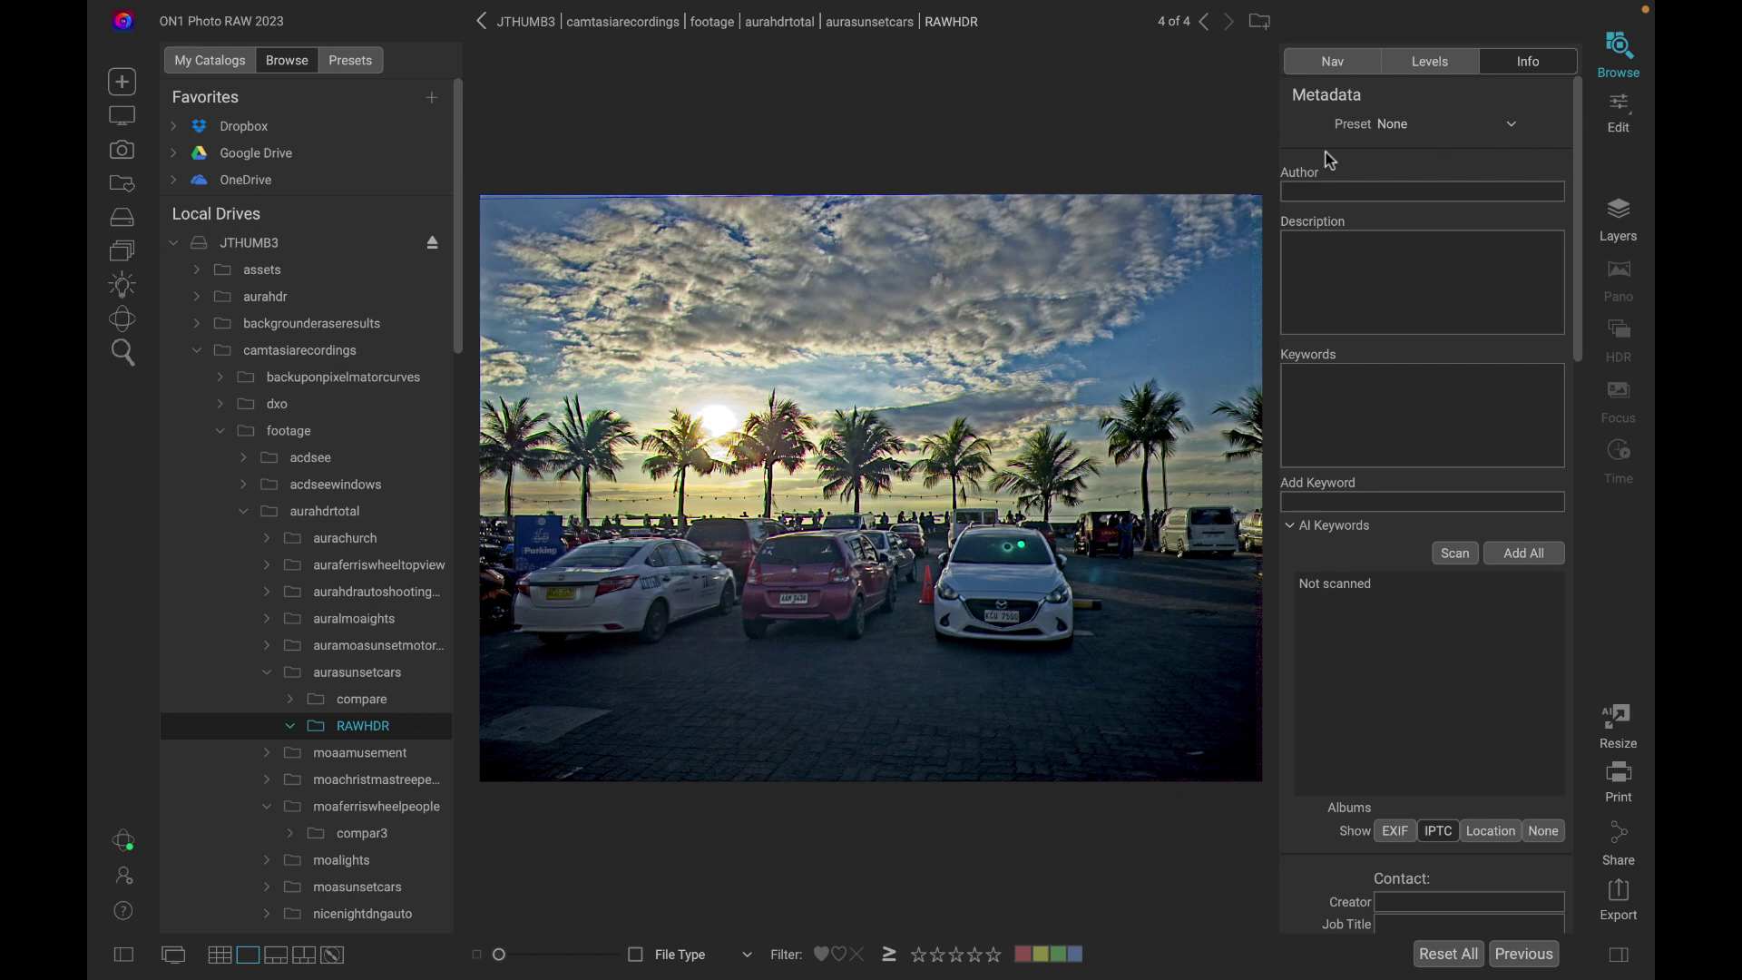
Open the HDR photo in Develop and zoom in to inspect the white and red cars
left_click(1623, 116)
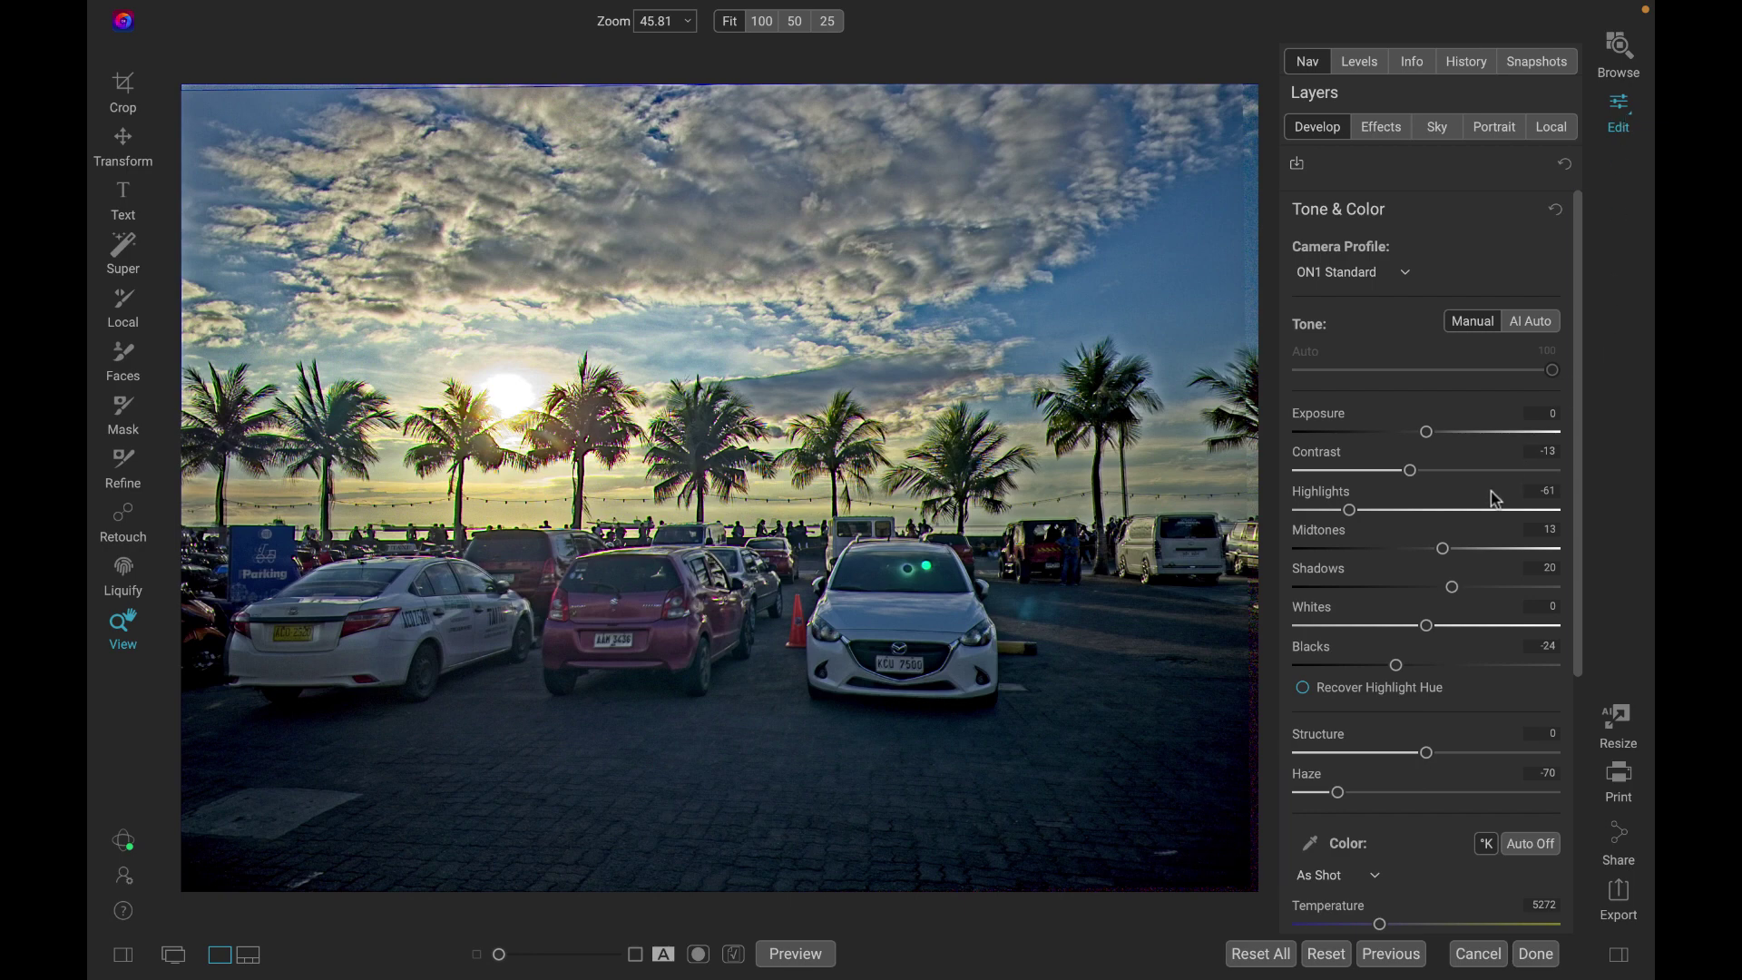
scroll(1495, 499, "down", 2)
scroll(1495, 499, "down", 4)
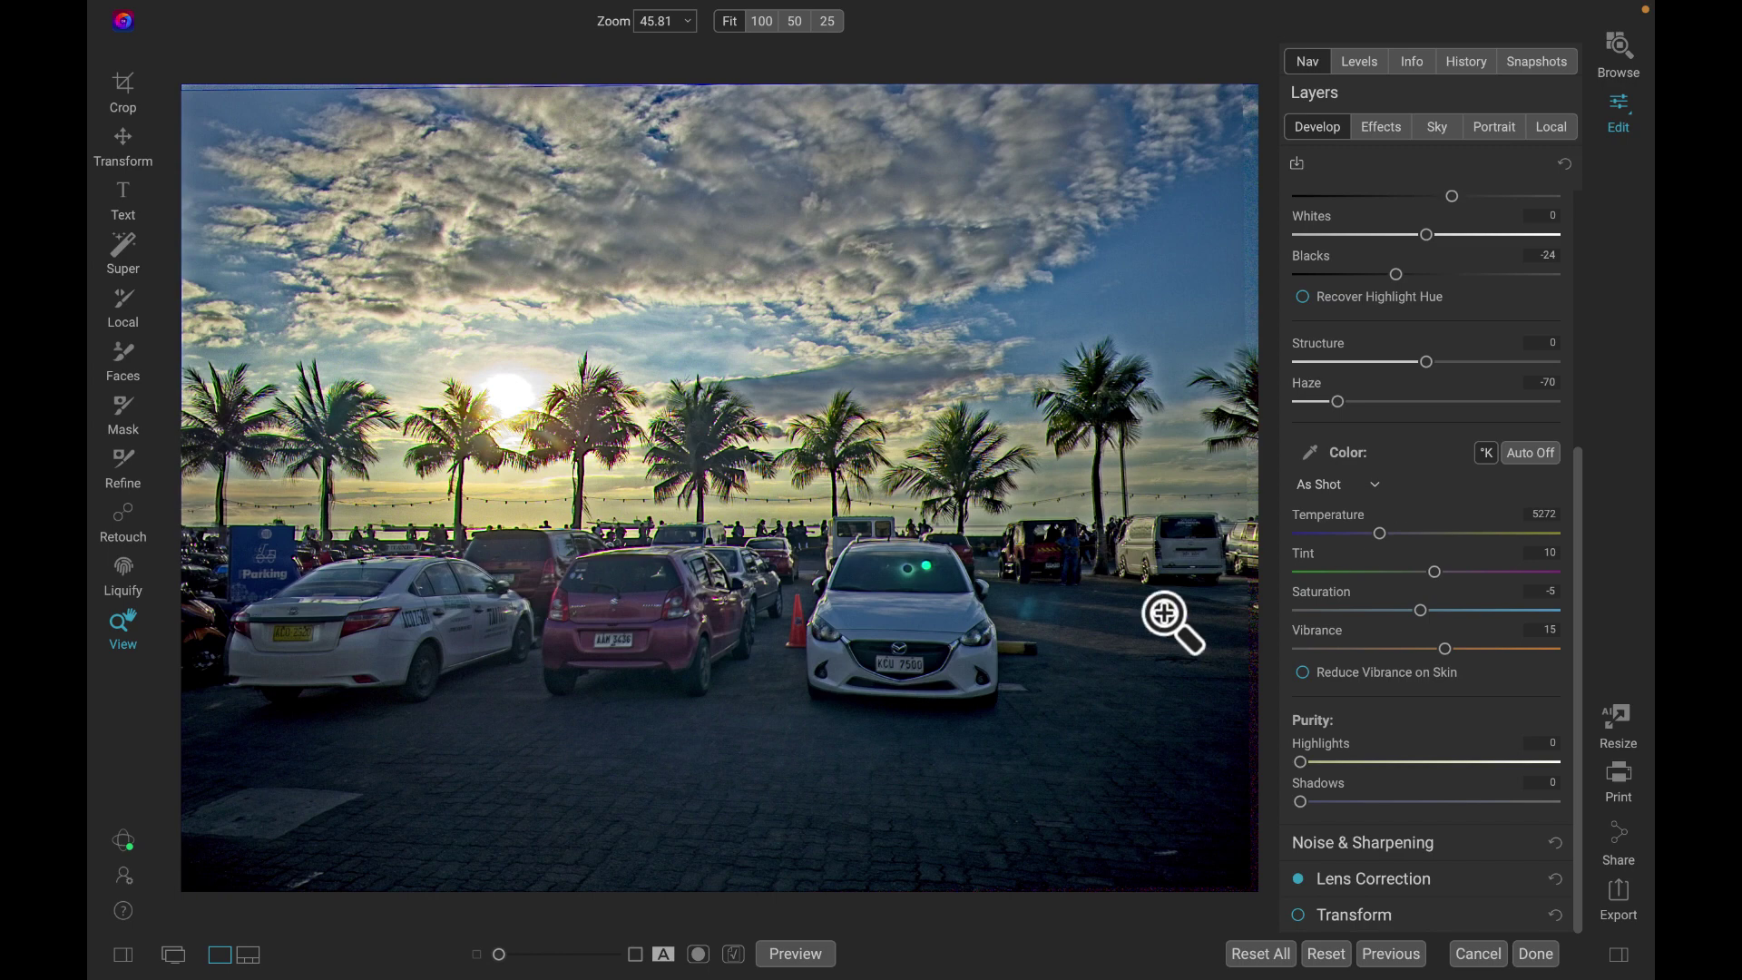
left_click(941, 653)
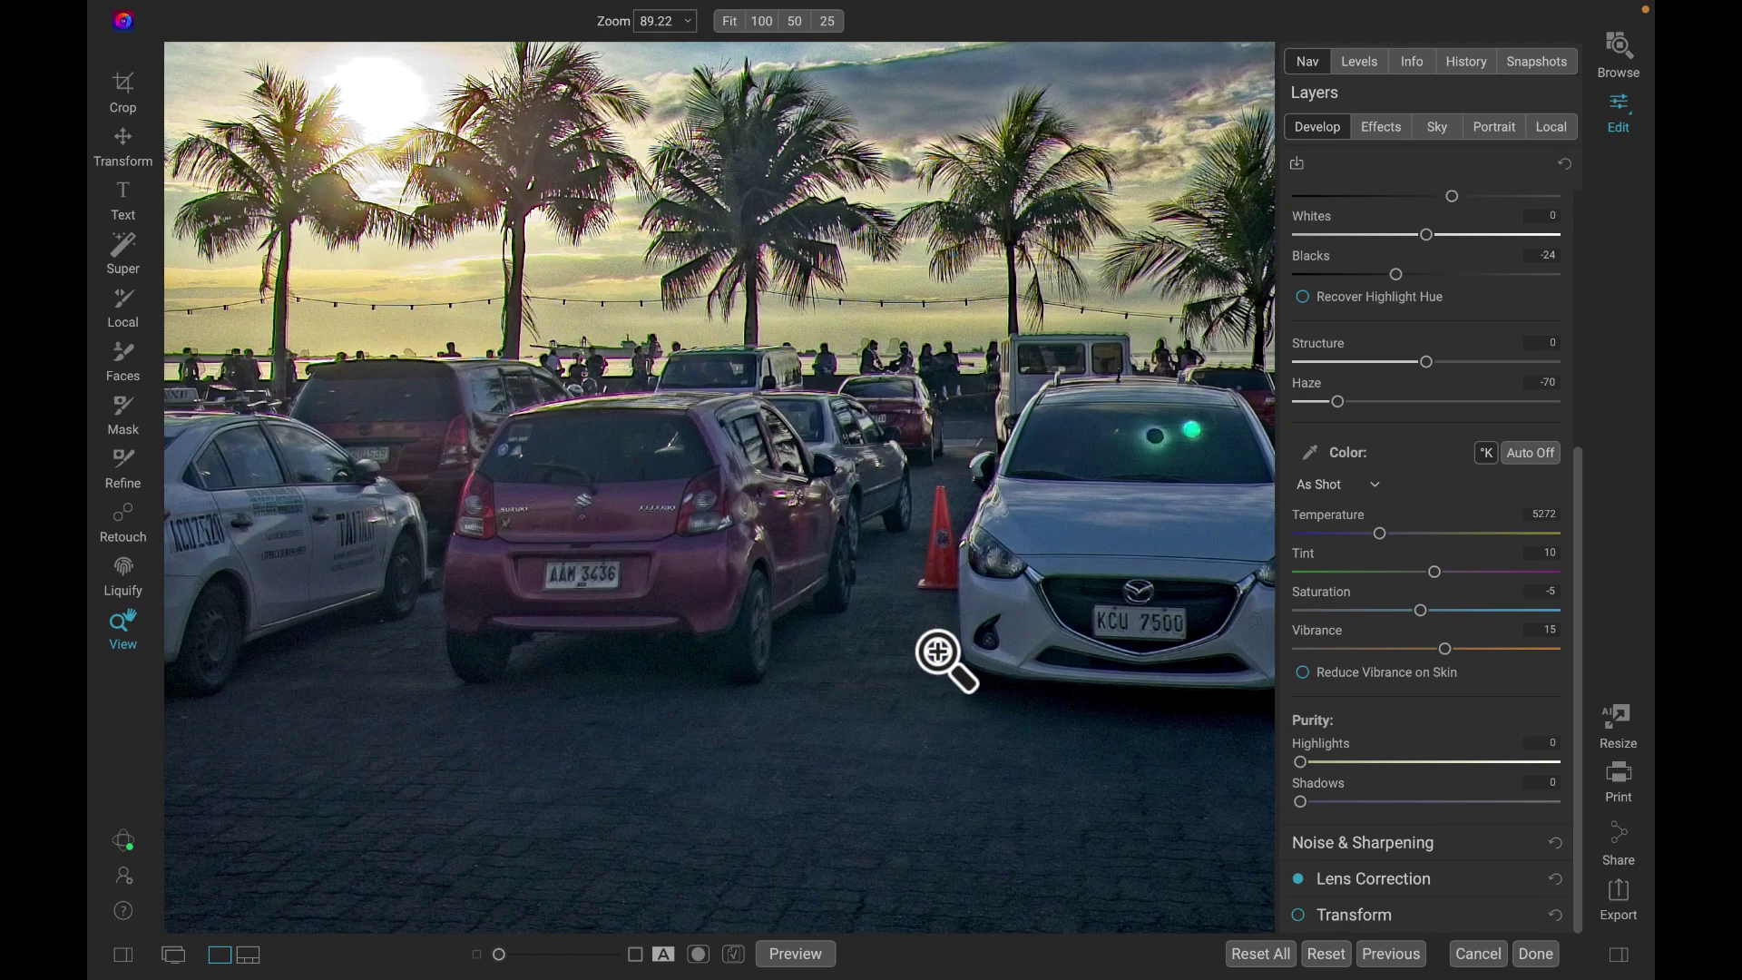
left_click(695, 811)
scroll(695, 810, "left", 10)
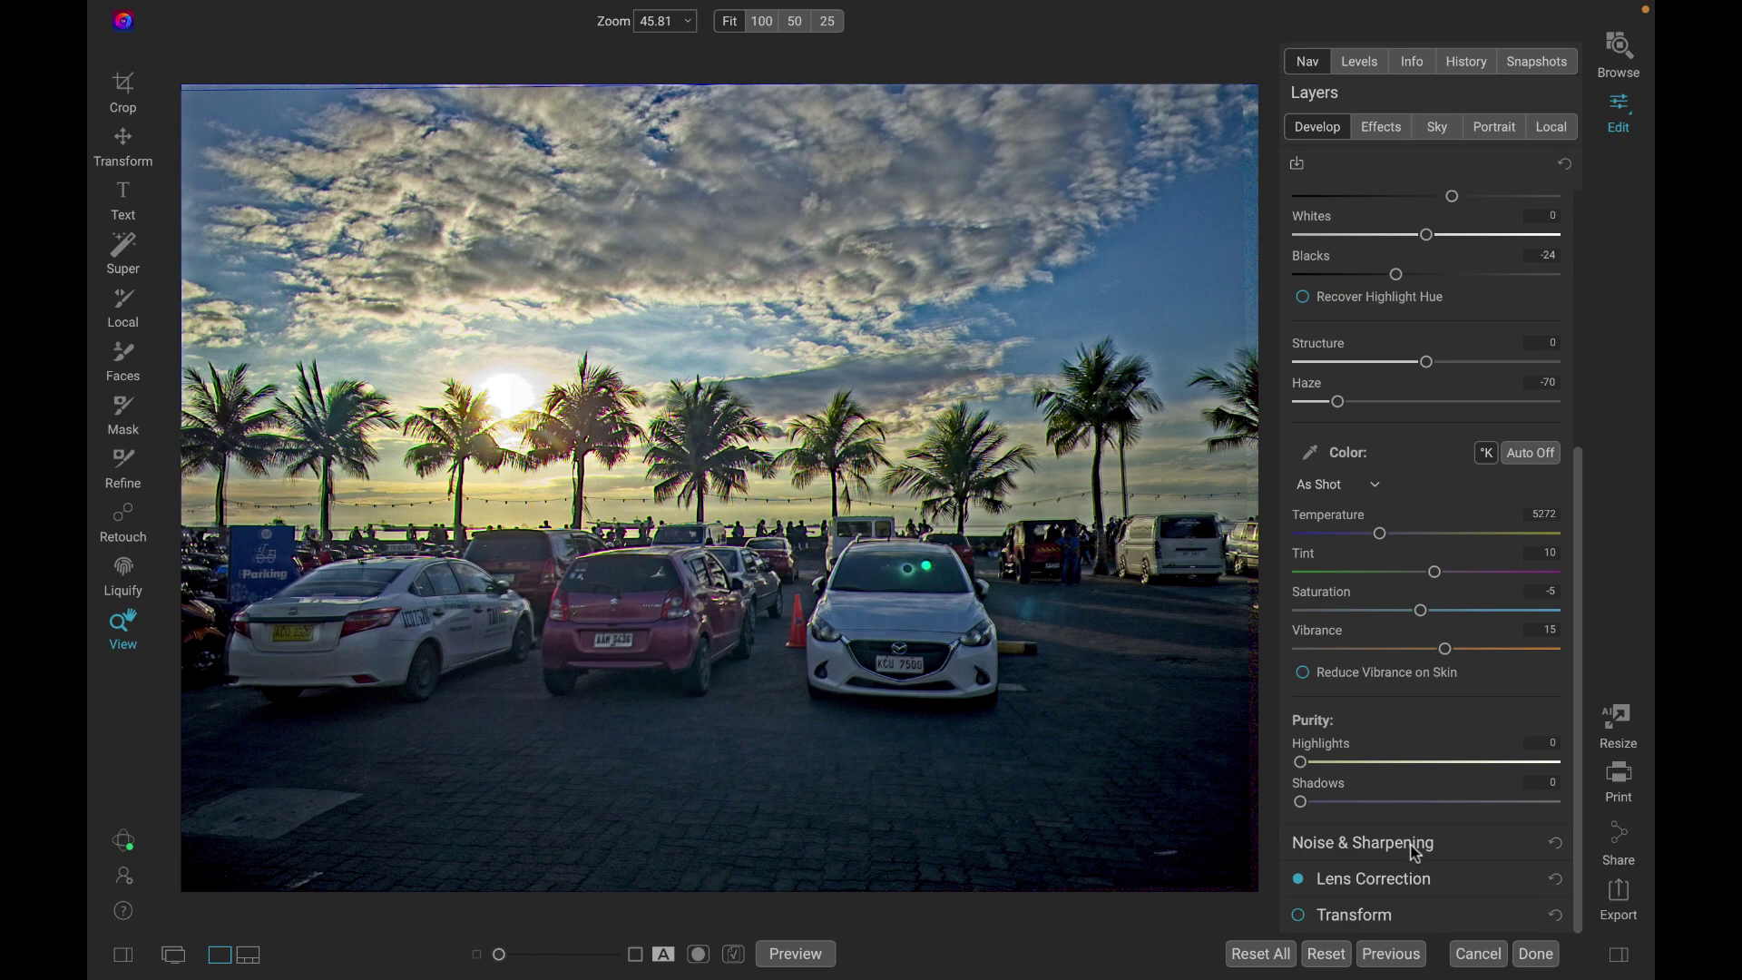
mouse_move(1395, 846)
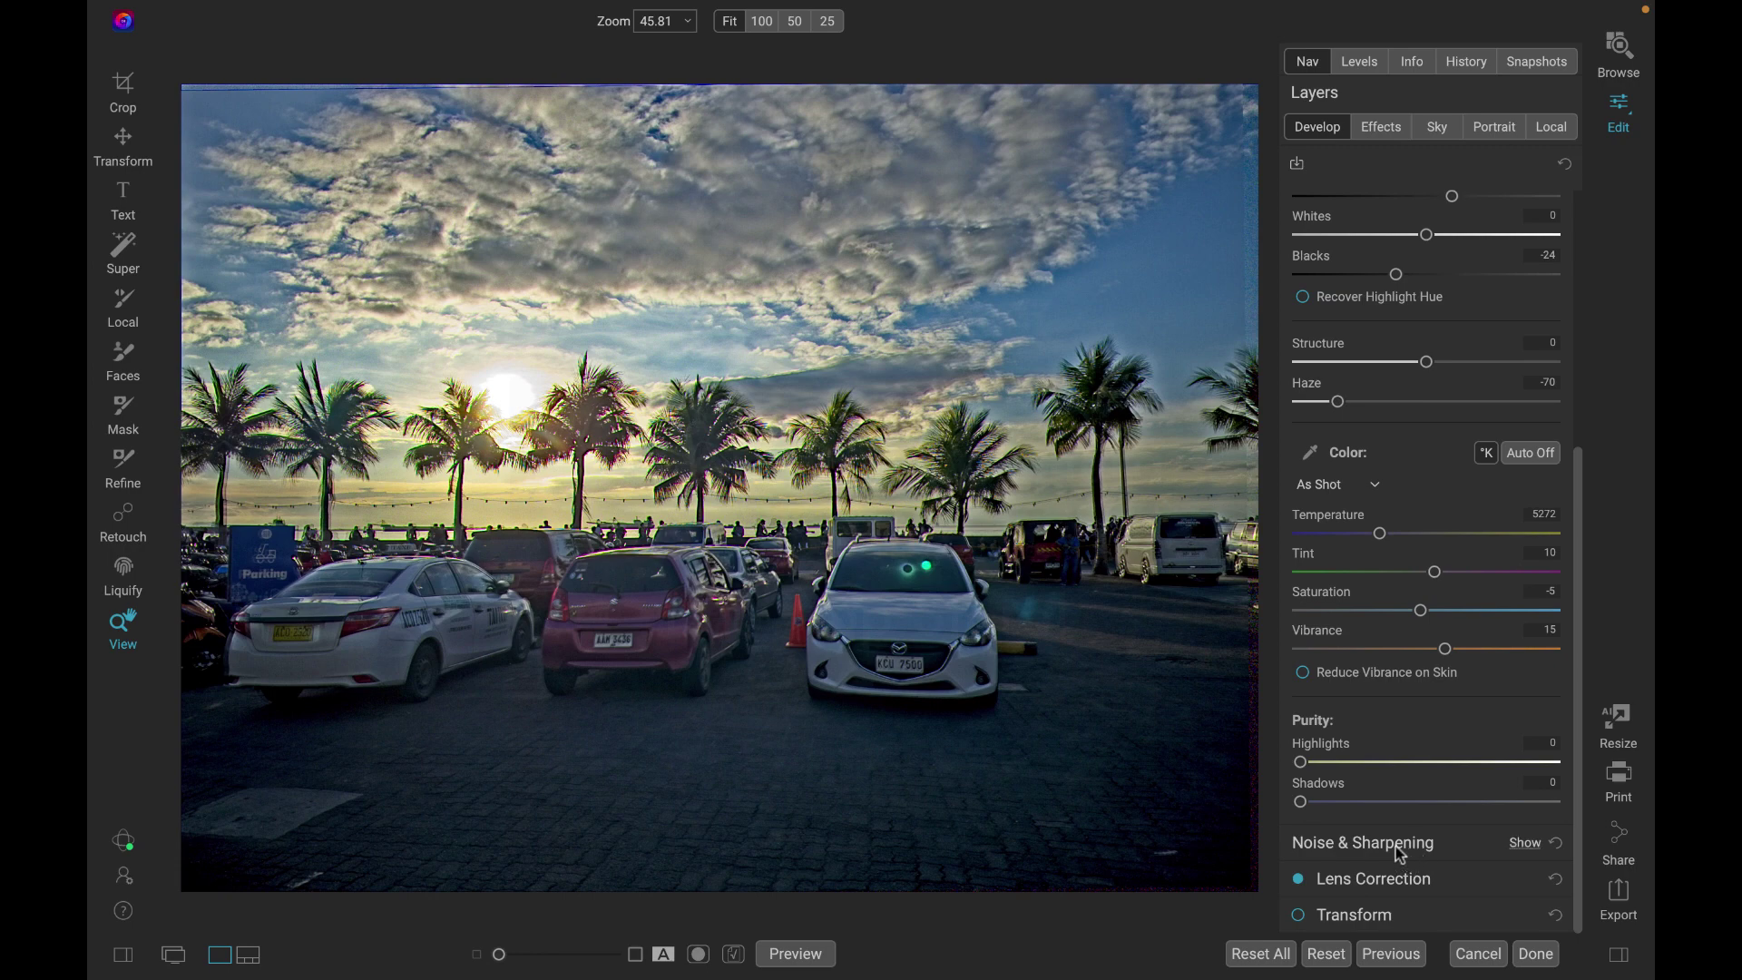
Apply Tack Sharp AI sharpening with Deblur 100 and Micro Sharpening 100 to the HDR
left_click(1523, 847)
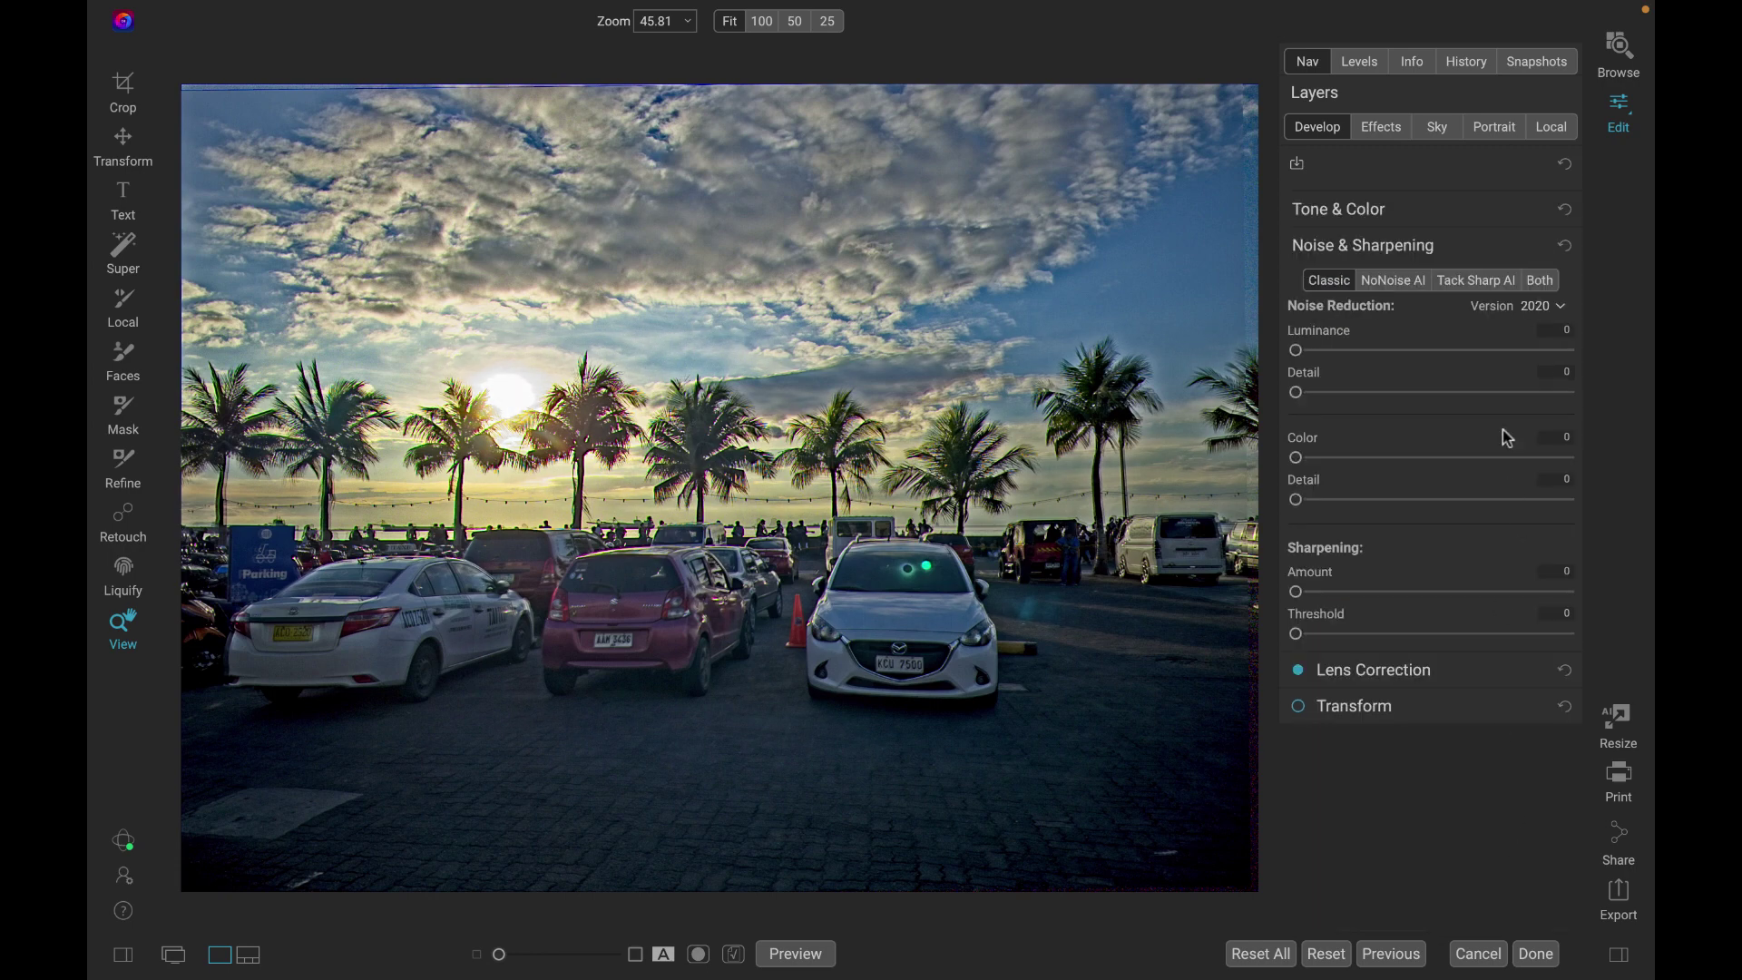
left_click(1475, 280)
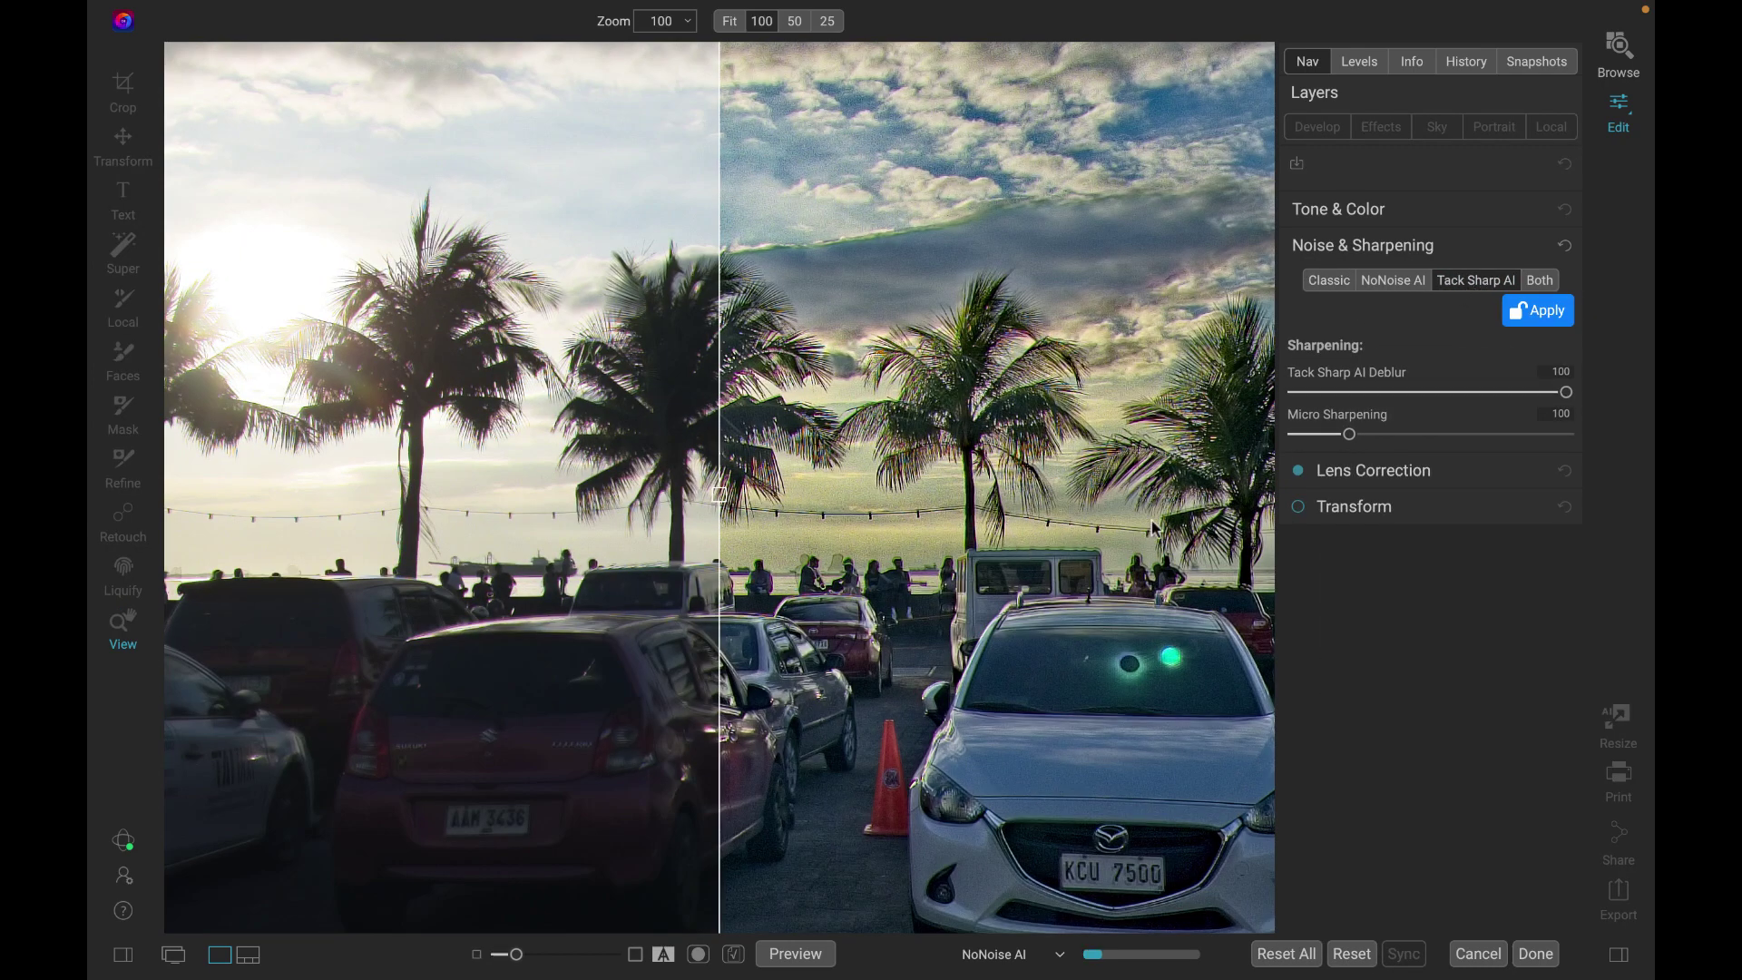
left_click(1542, 312)
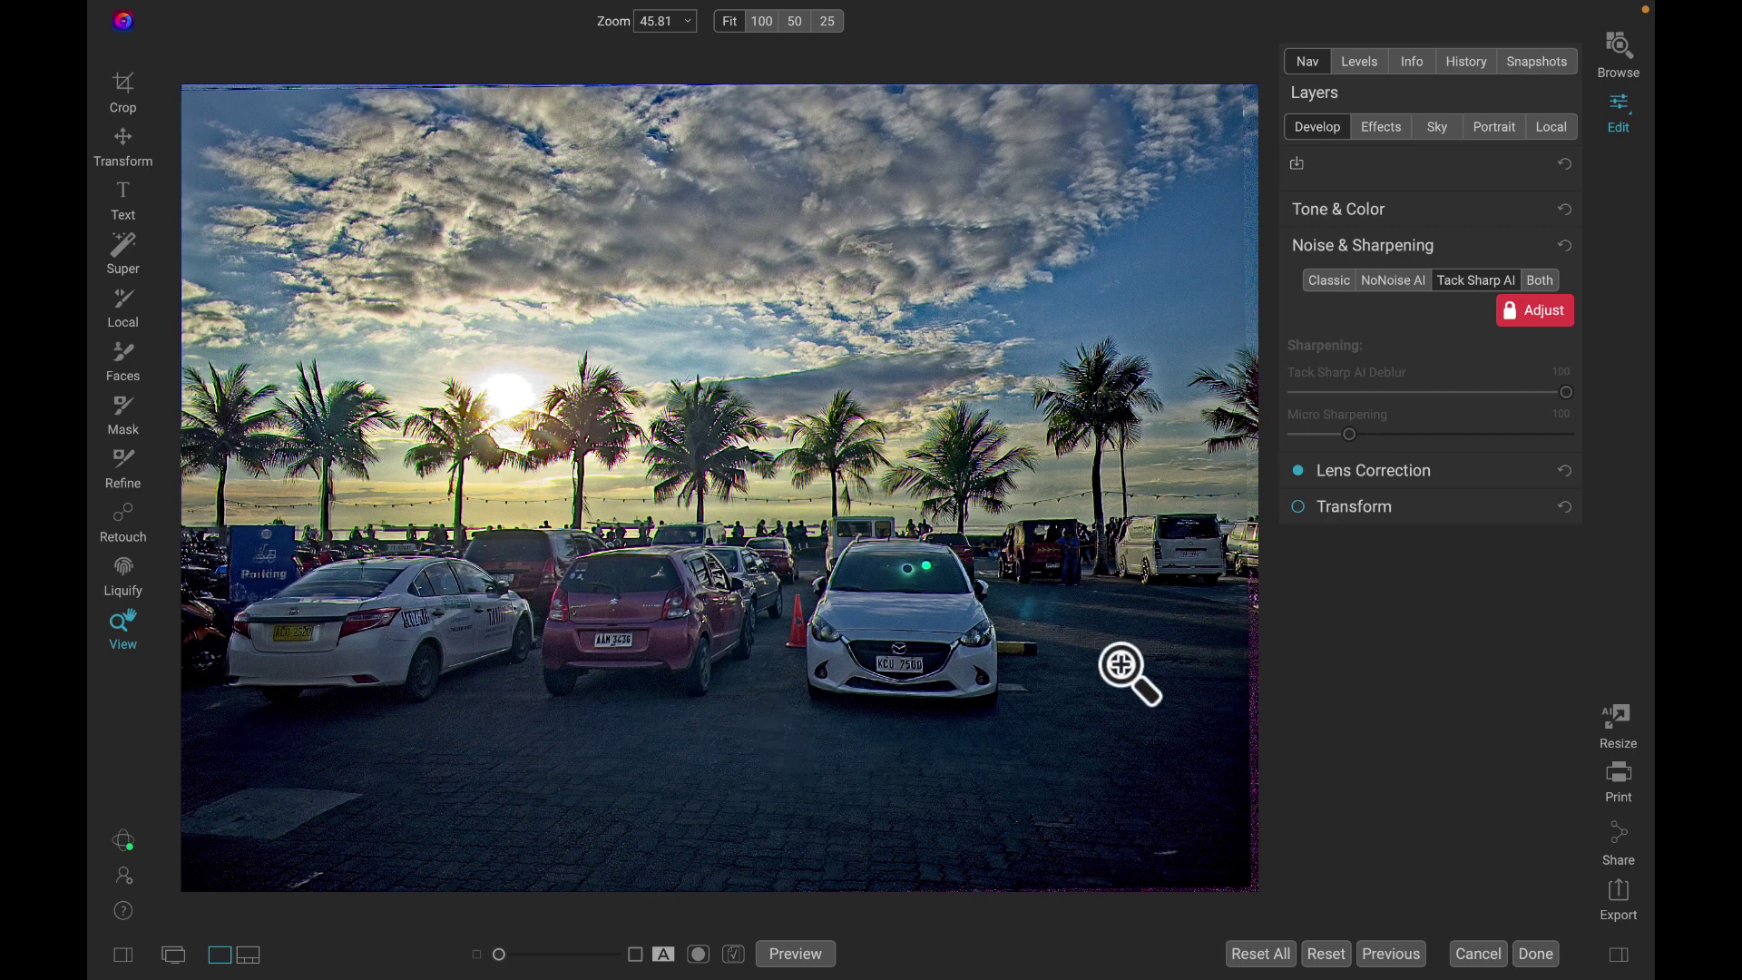
Crop tighter from the bottom-right corner at the original ratio, nudging the photo up
left_click(127, 94)
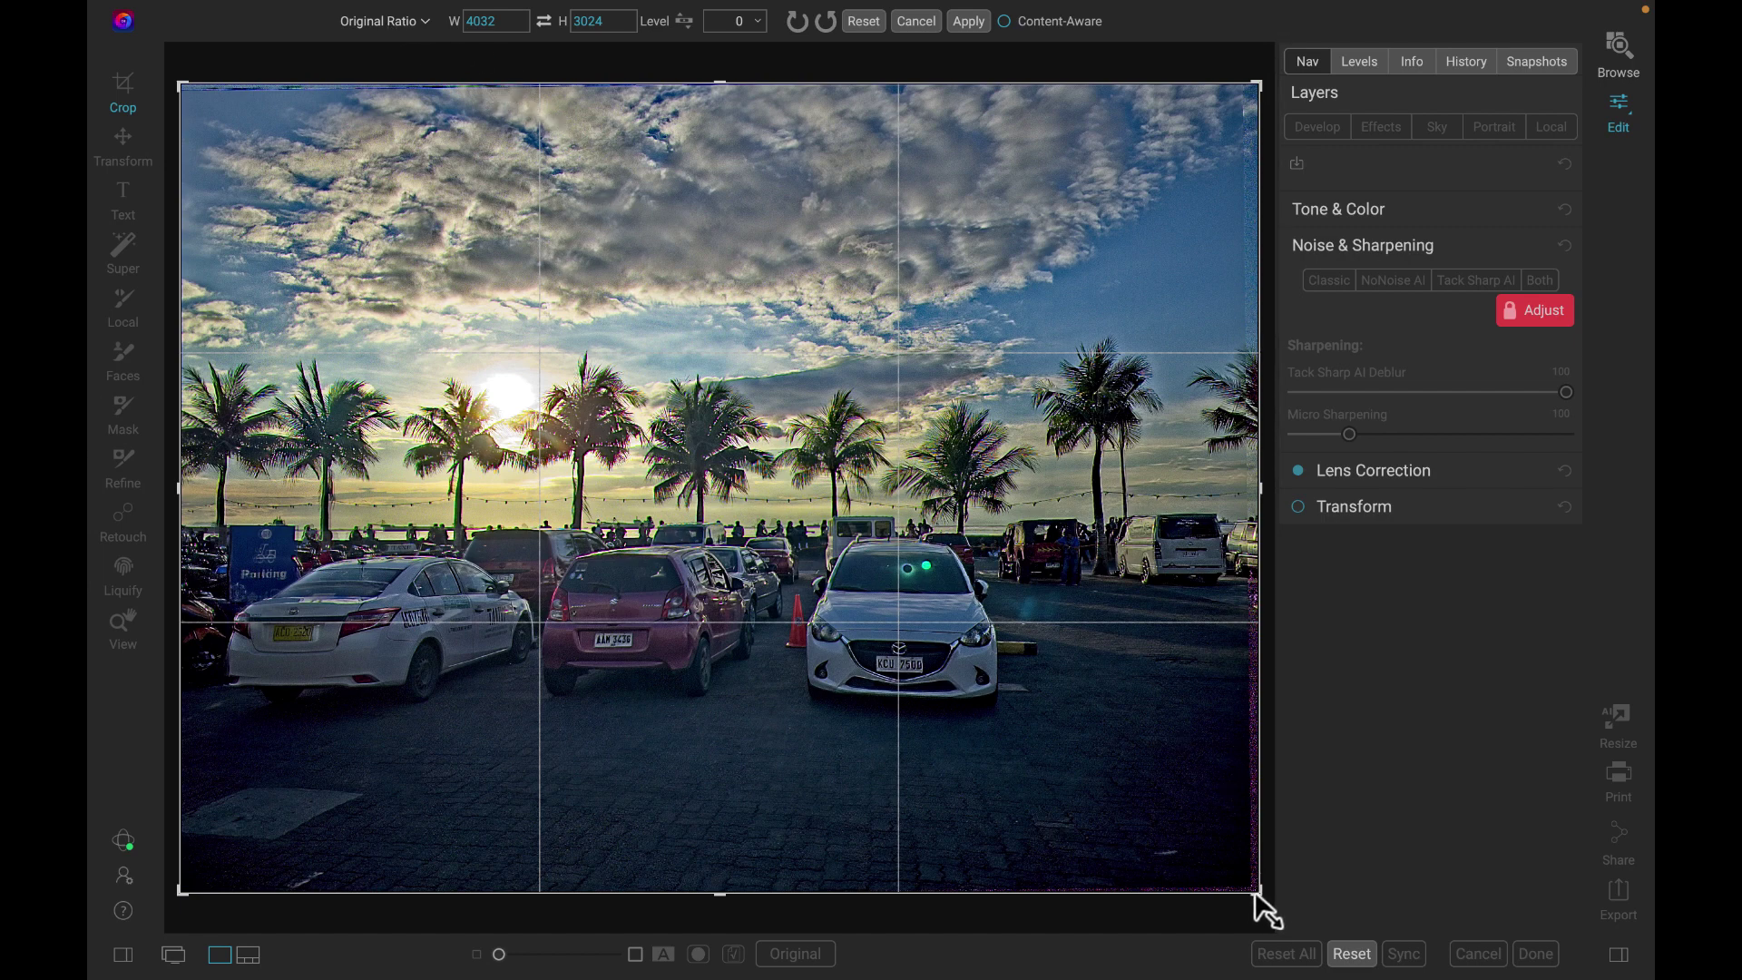
left_click_drag(1256, 891, 1211, 860)
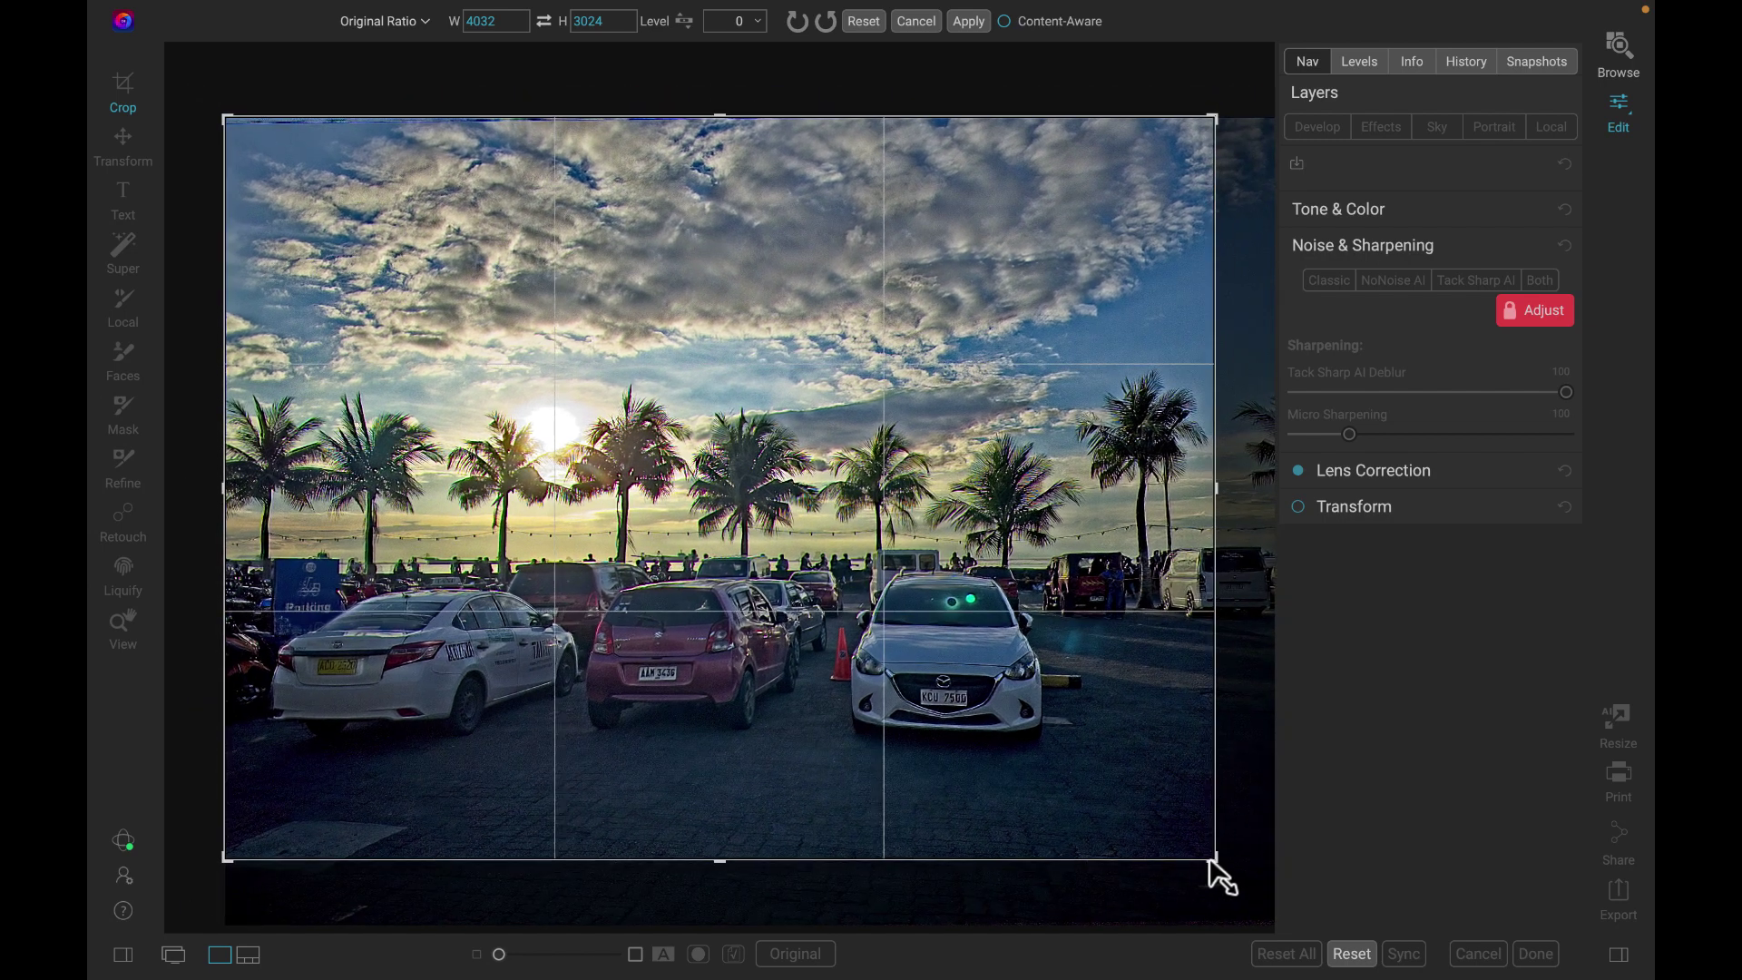
mouse_move(1011, 680)
left_mouse_down()
mouse_move(953, 642)
mouse_move(1030, 688)
left_mouse_up()
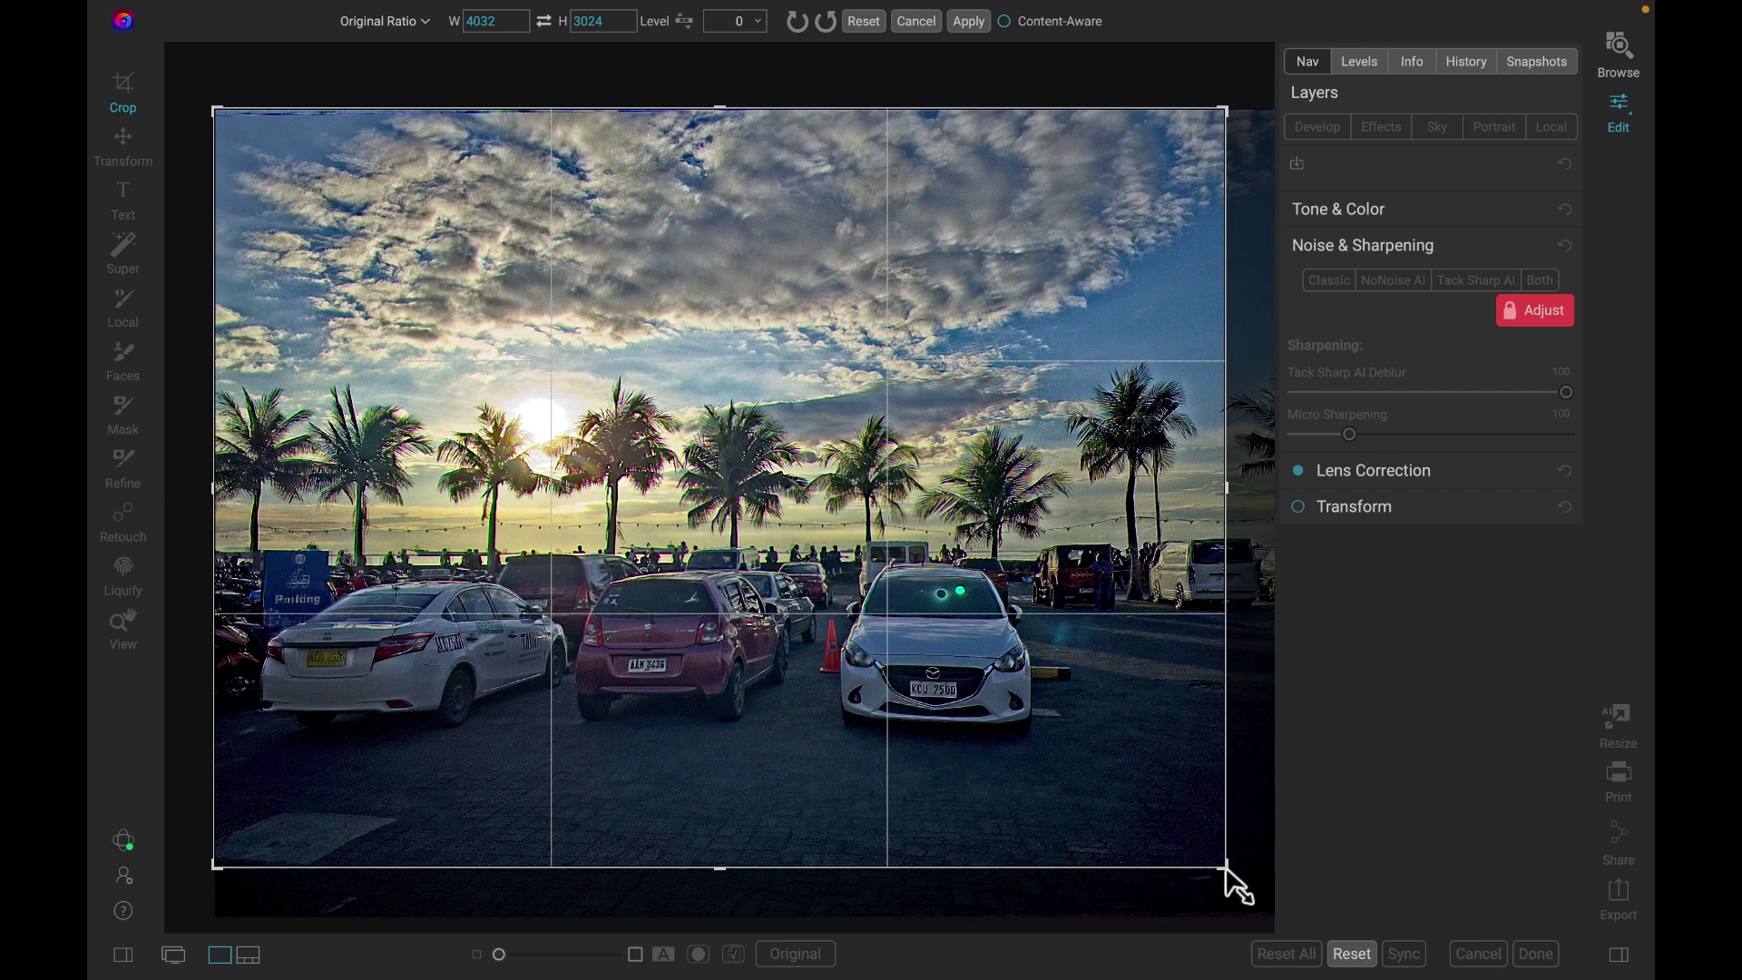
key("Return")
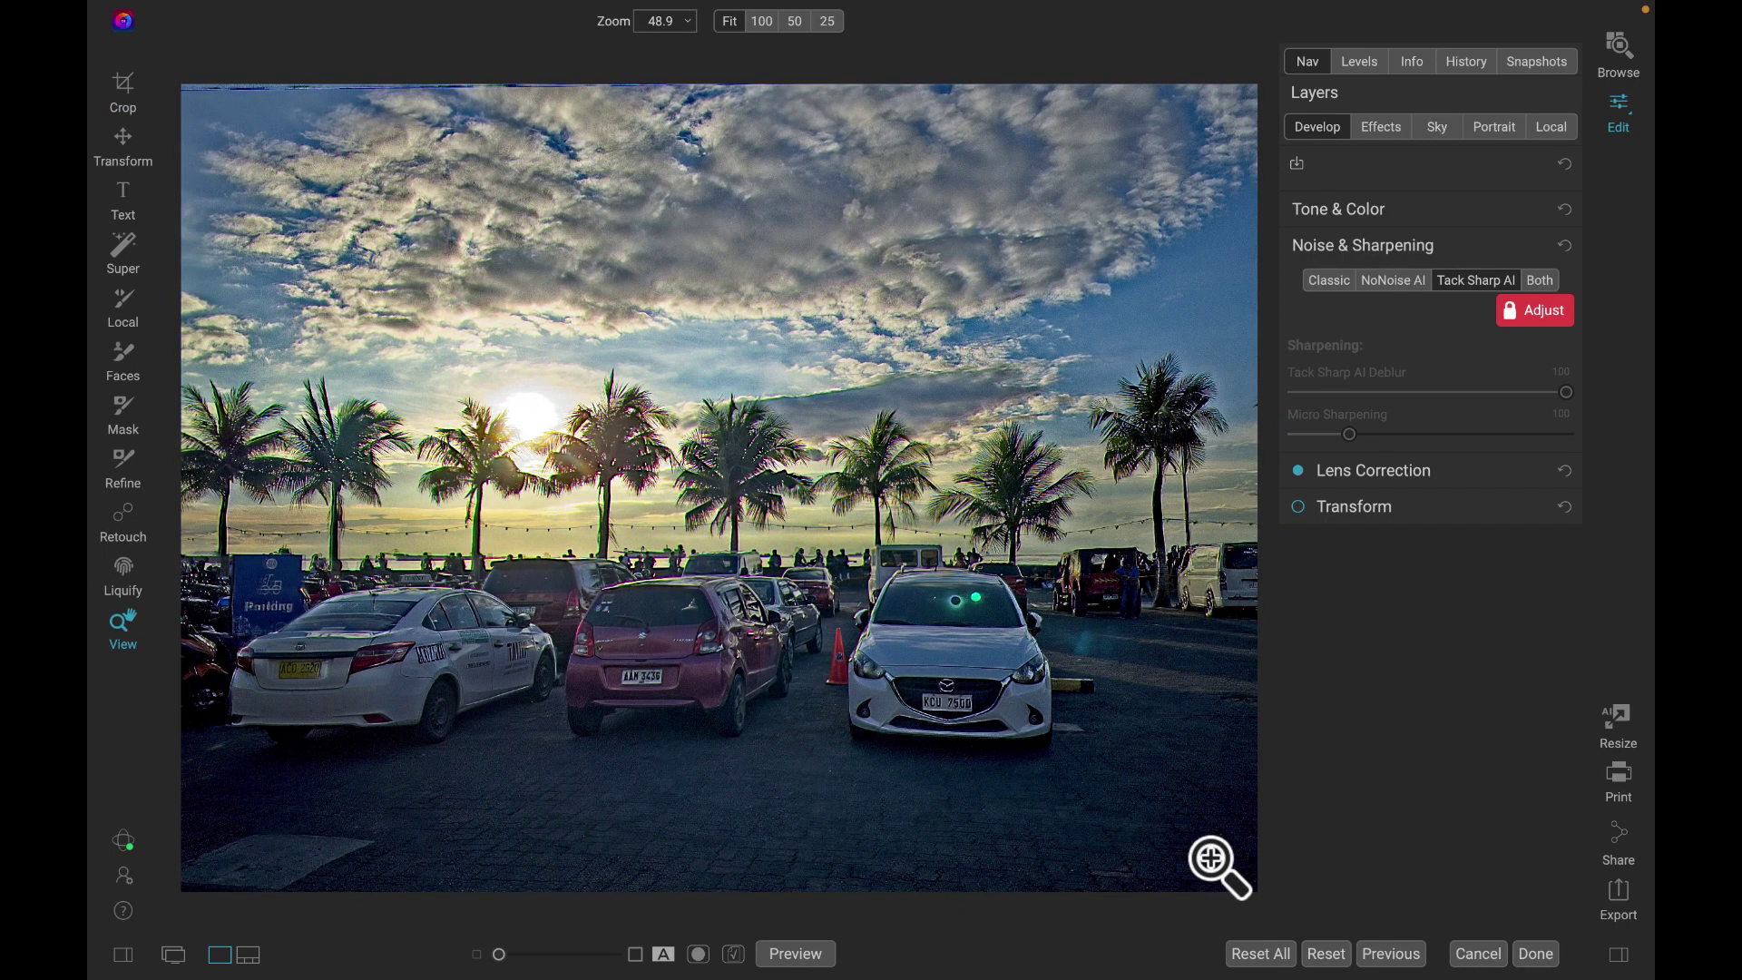